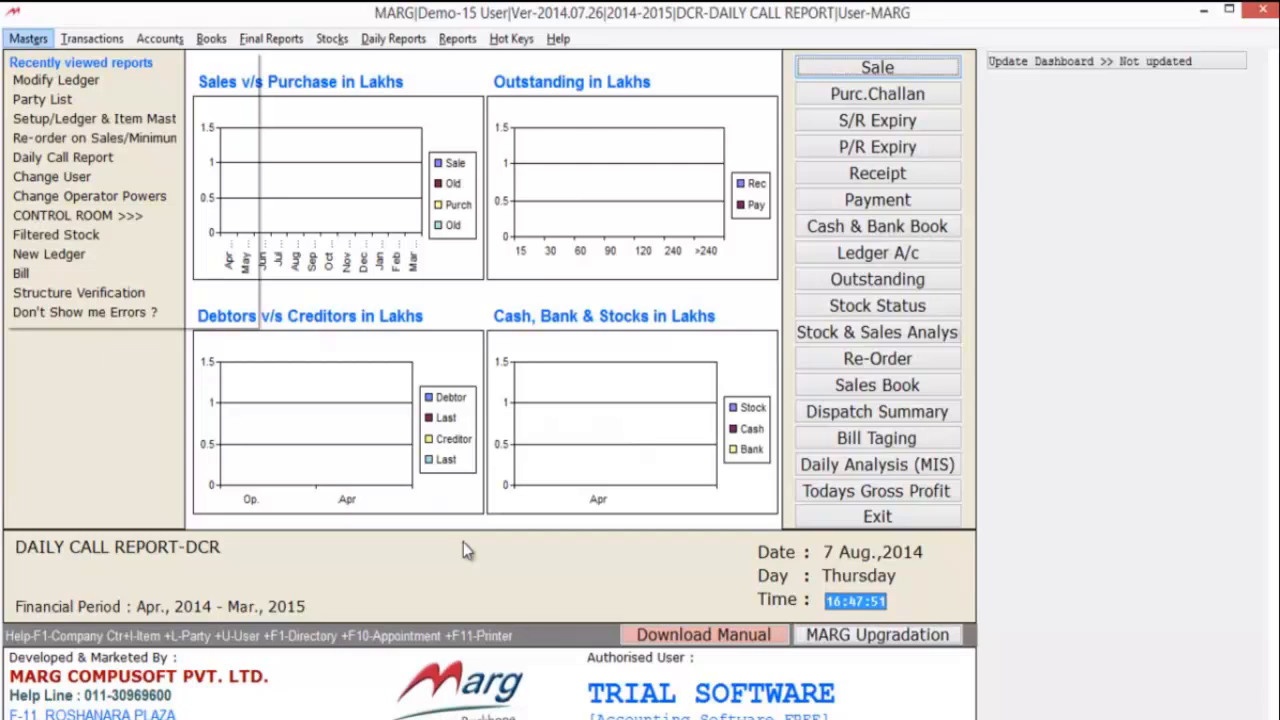
- Search all Control Room settings for DCR
{"action": "key", "text": "Up"}
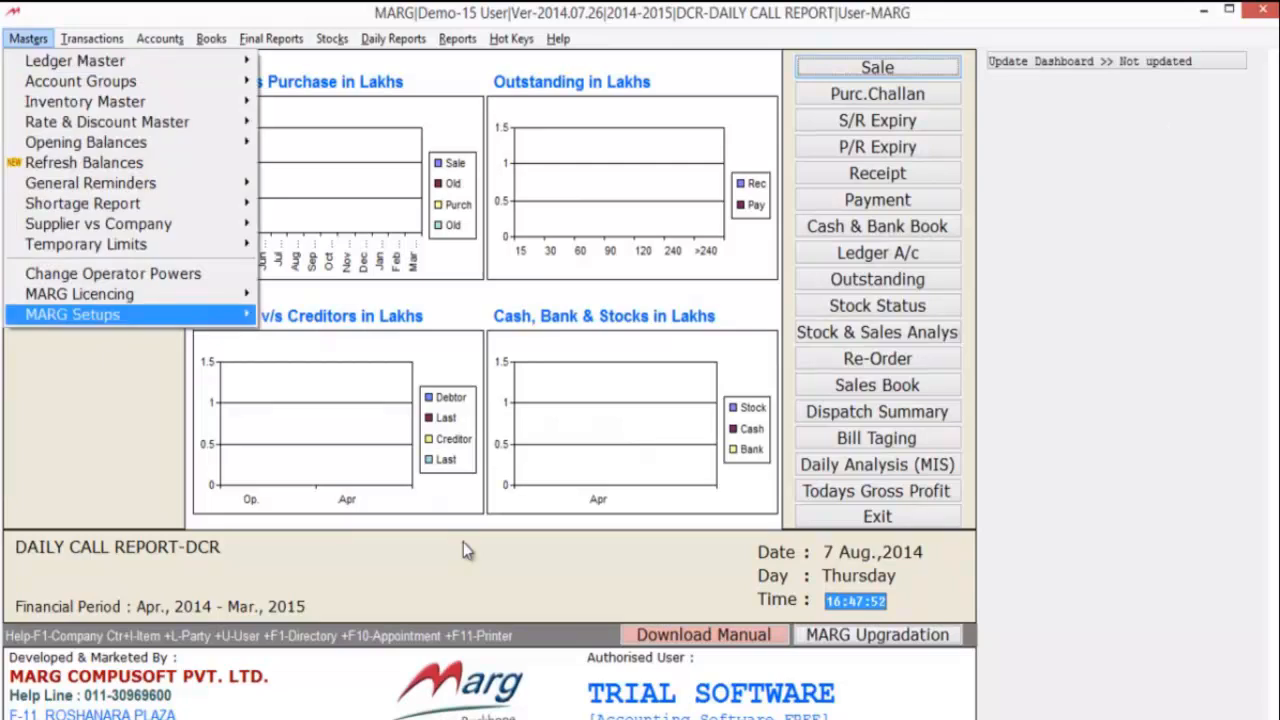
{"action": "key", "text": "Right"}
{"action": "key", "text": "Return"}
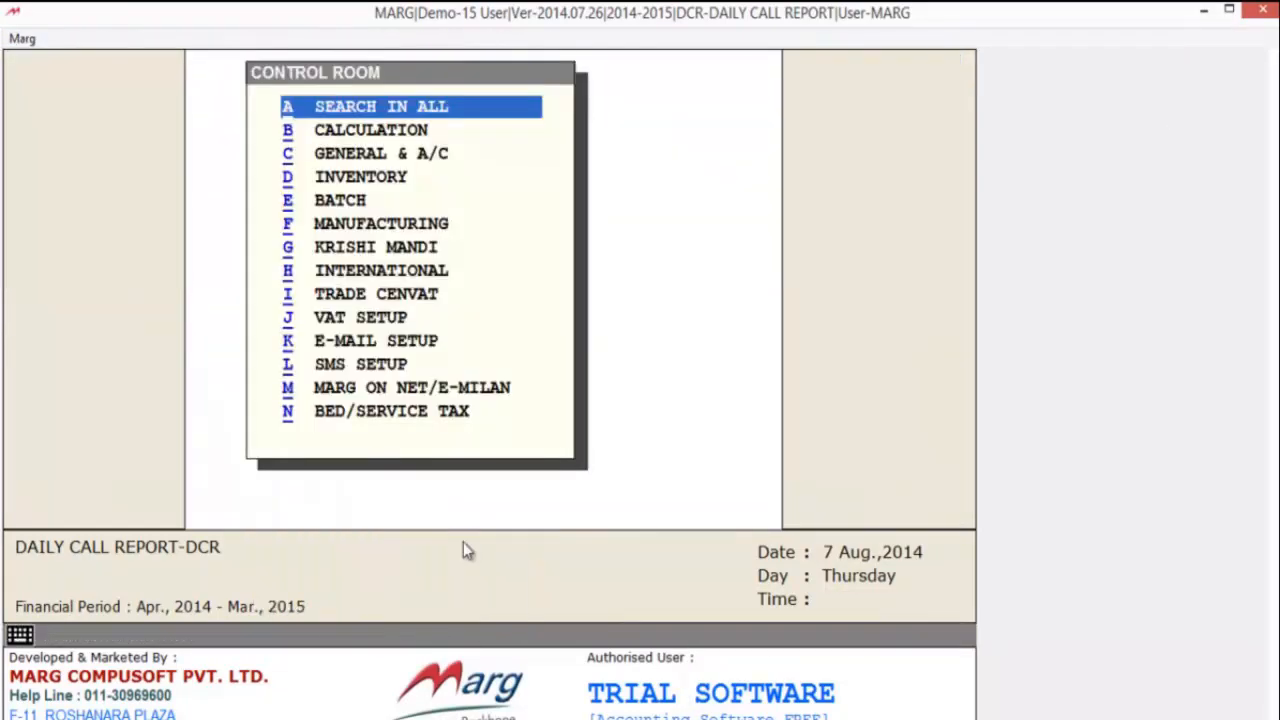
{"action": "key", "text": "Return"}
{"action": "type", "text": "DCR"}
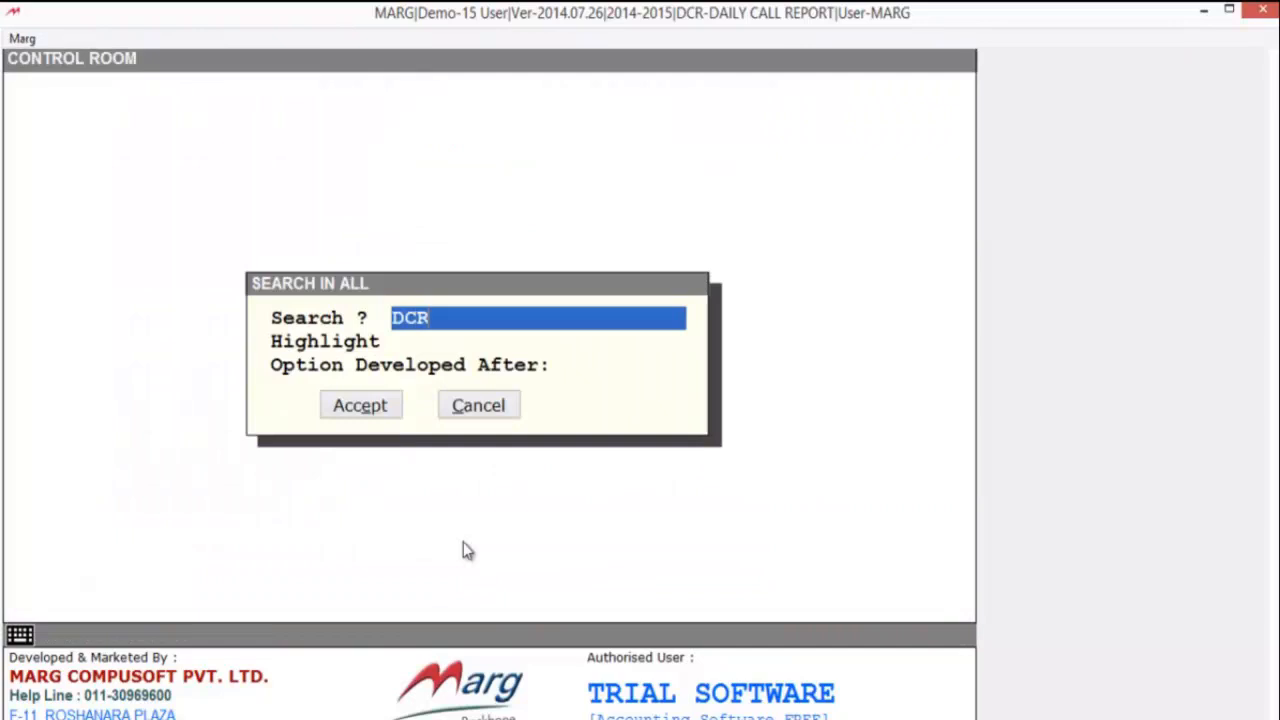
{"action": "key", "text": "Return"}
{"action": "key", "text": "Return"}
{"action": "key", "text": "Return"}
{"action": "key", "text": "Return"}
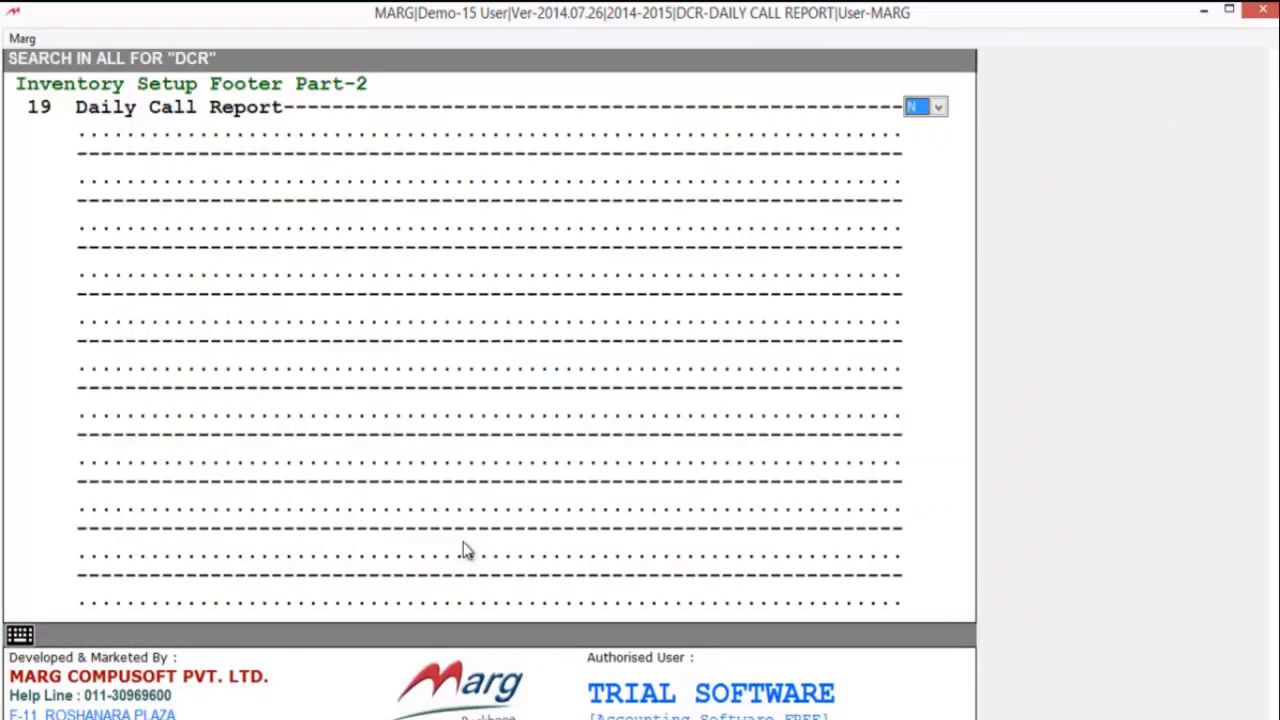
- Set Daily Call Report to Y and save the setting
{"action": "key", "text": "space"}
{"action": "key", "text": "Down"}
{"action": "key", "text": "Return"}
{"action": "key", "text": "Escape"}
{"action": "key", "text": "Escape"}
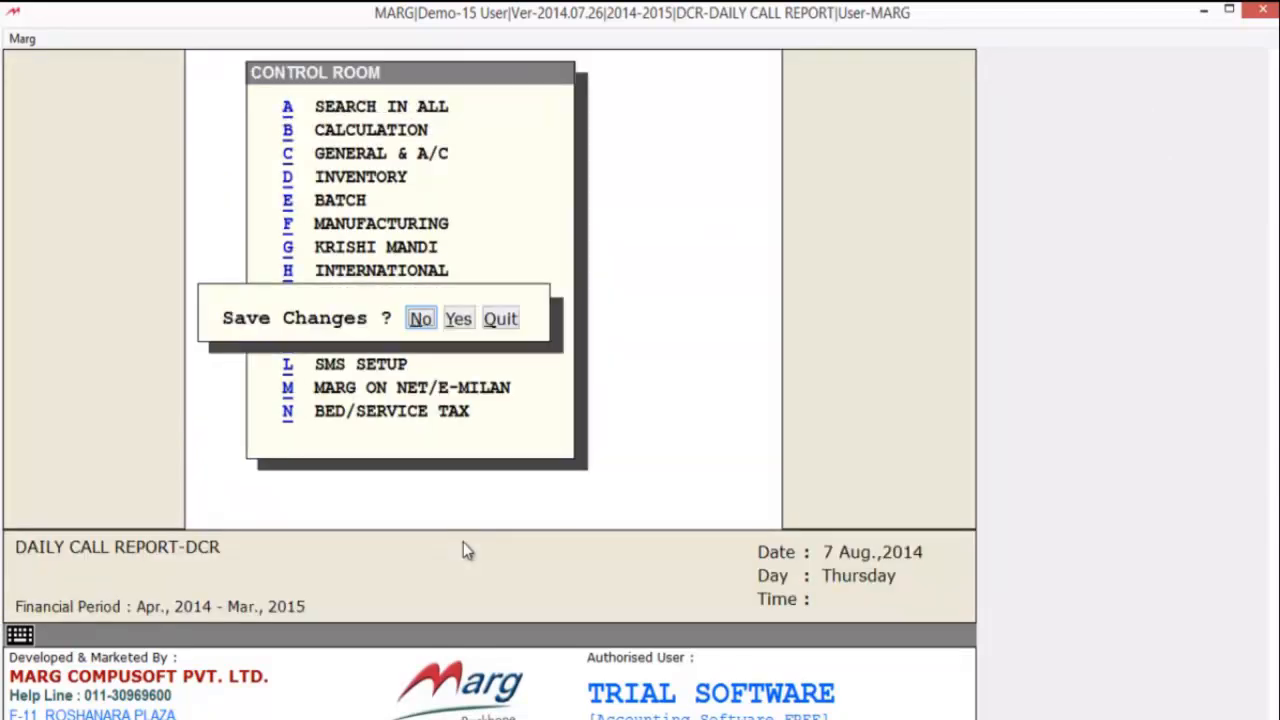
{"action": "key", "text": "Right"}
{"action": "key", "text": "Return"}
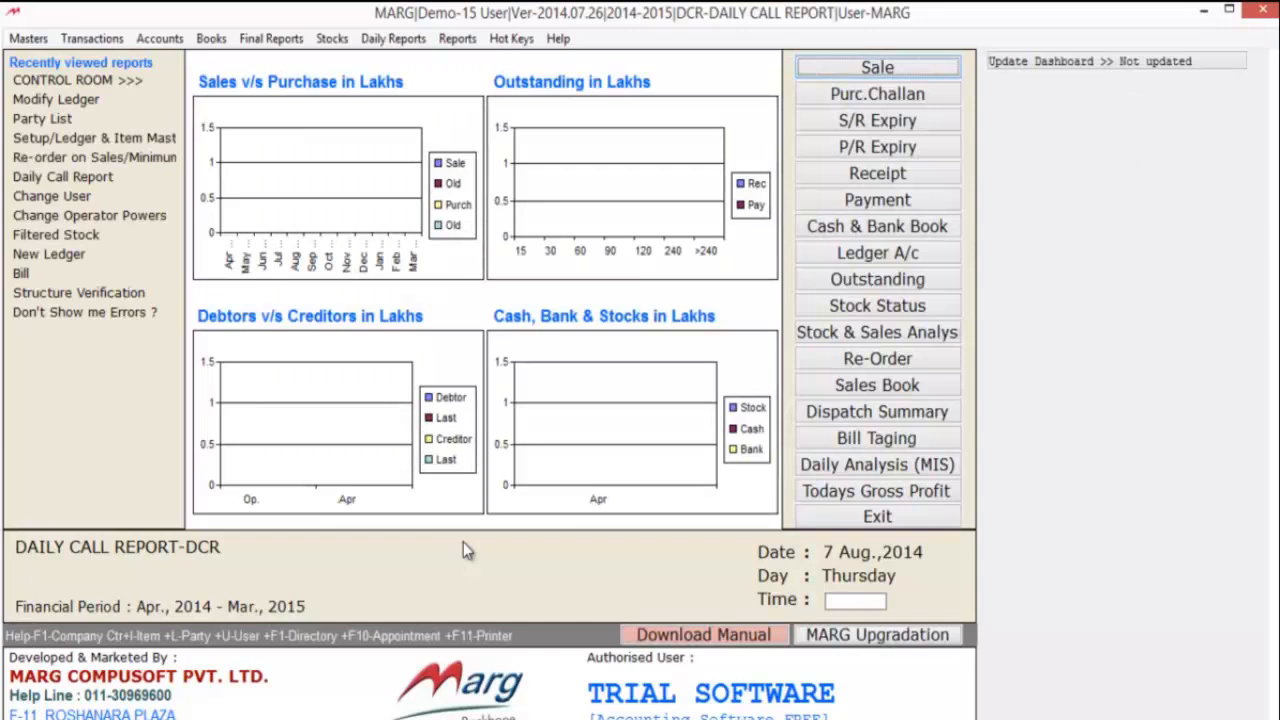
- Search the supervisor's operator powers for DAILY CALL REPORT
{"action": "key", "text": "alt+m"}
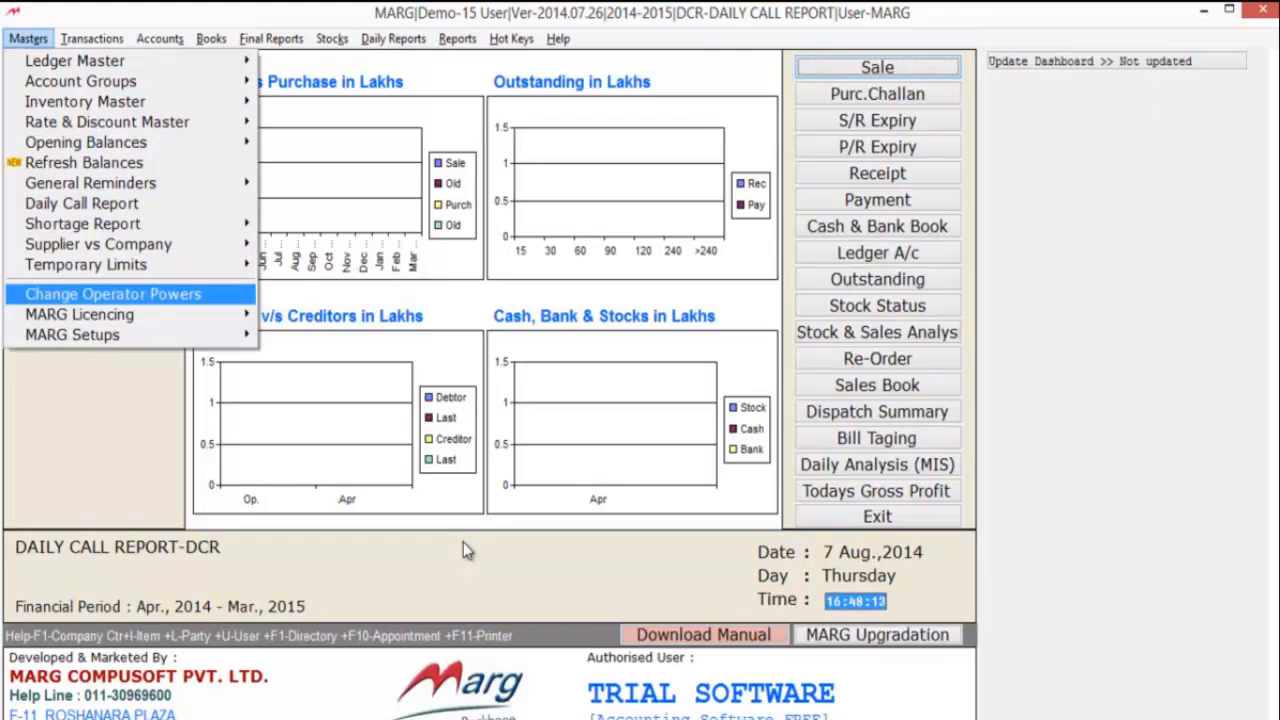
{"action": "key", "text": "Return"}
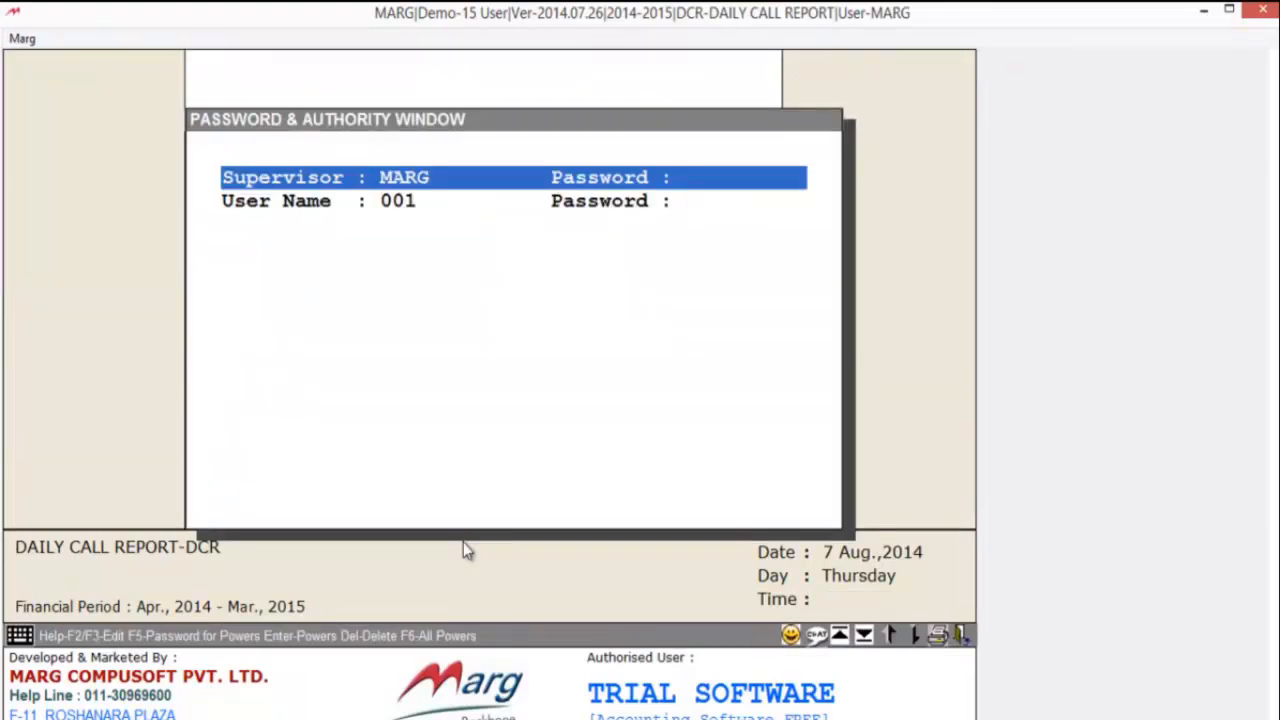
{"action": "key", "text": "Return"}
{"action": "type", "text": "DAI"}
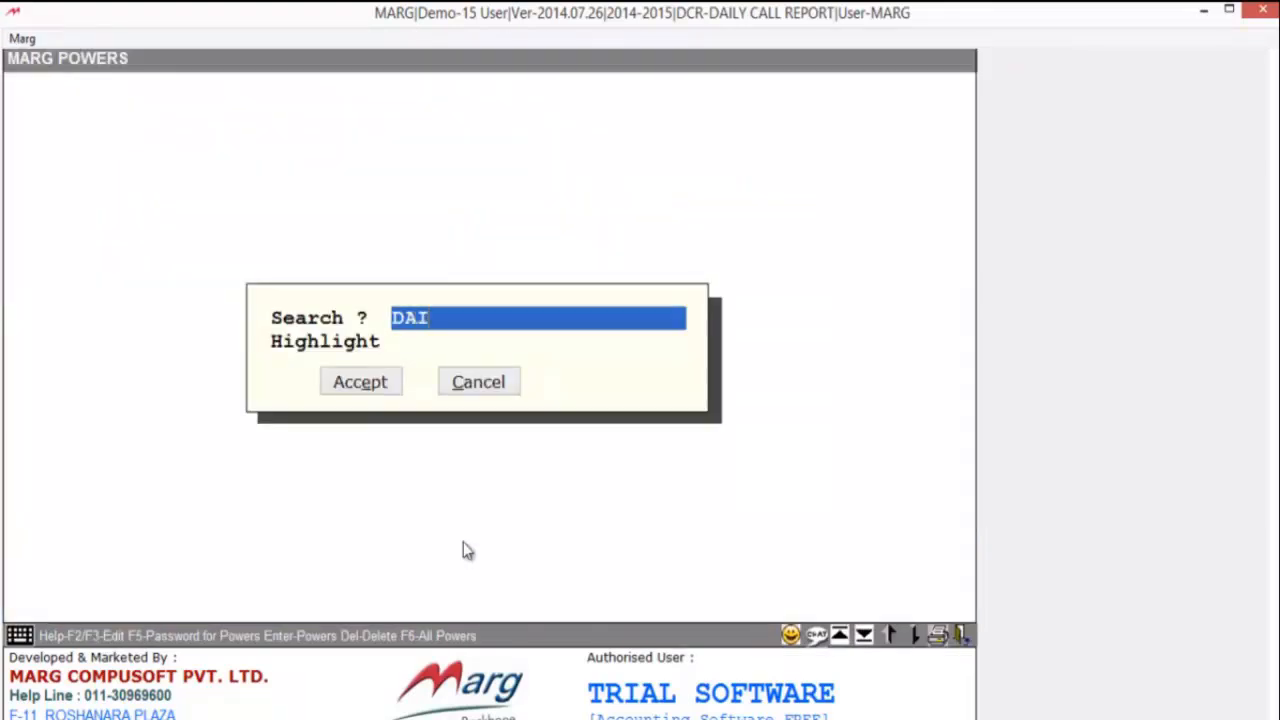
{"action": "type", "text": "LY CALL REPORT"}
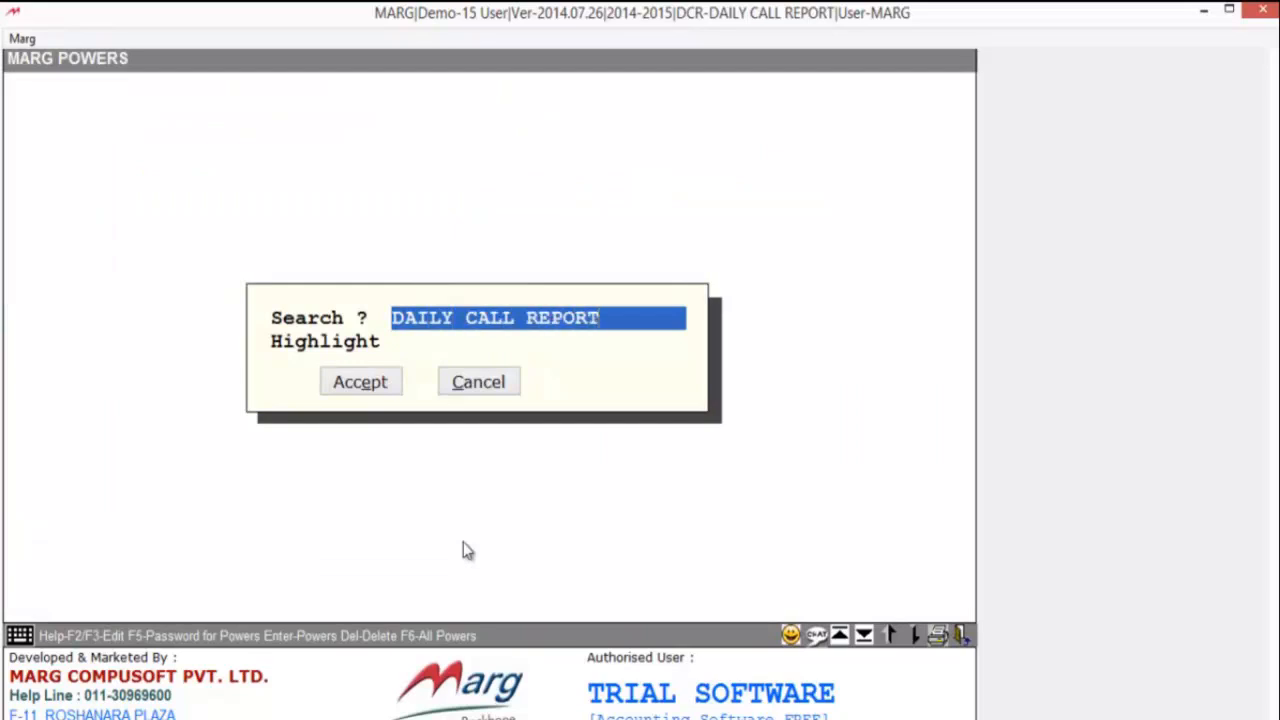
{"action": "key", "text": "Return"}
{"action": "key", "text": "Return"}
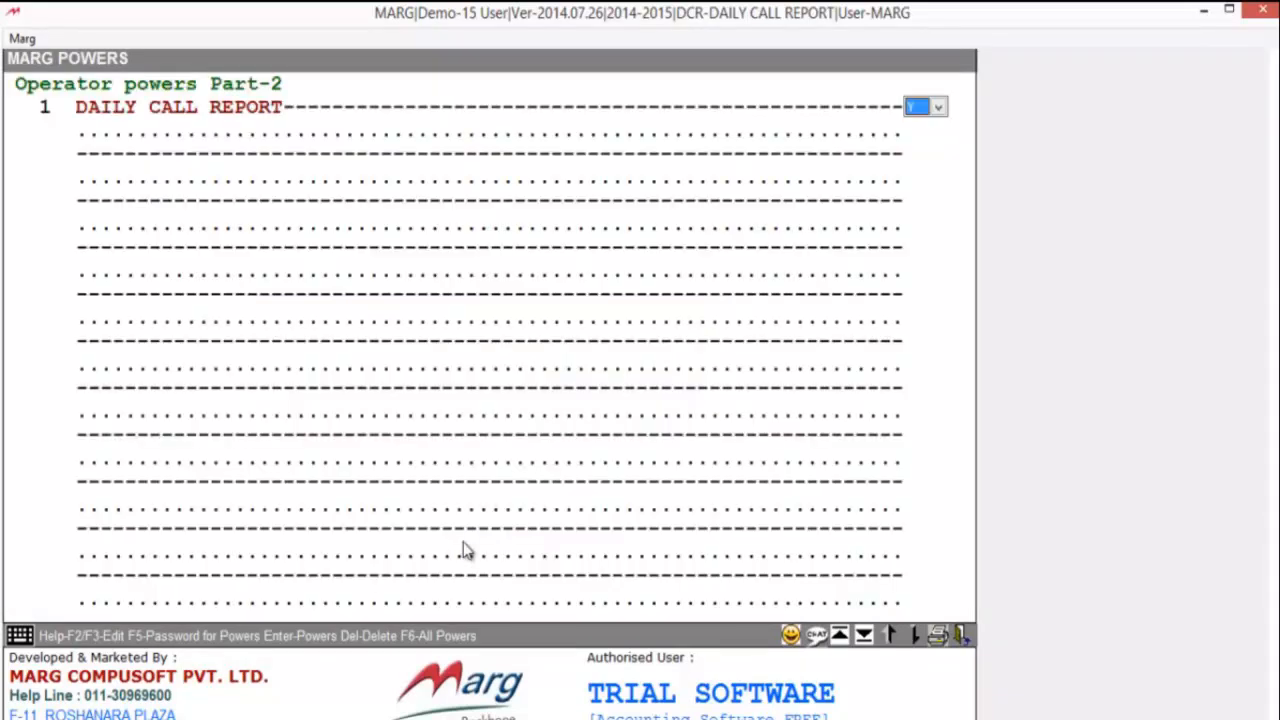
- Set the DAILY CALL REPORT power to Y, save it, and switch user to log in again
{"action": "key", "text": "space"}
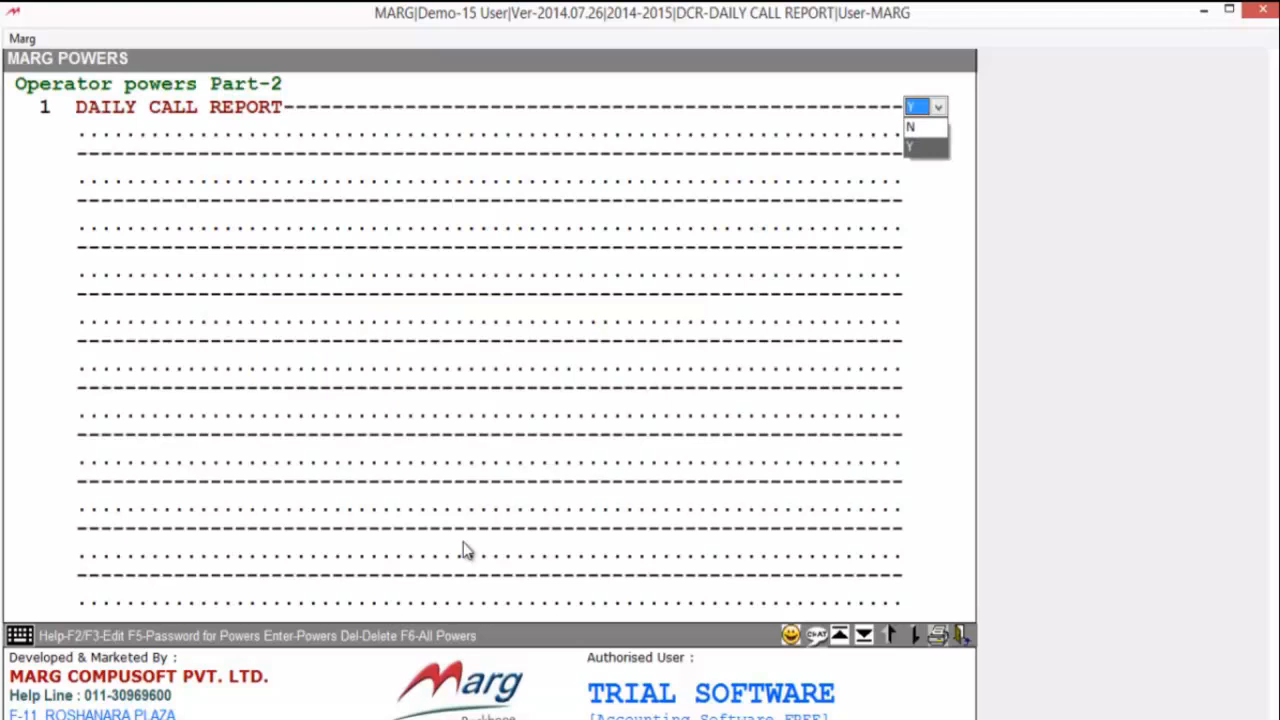
{"action": "key", "text": "Return"}
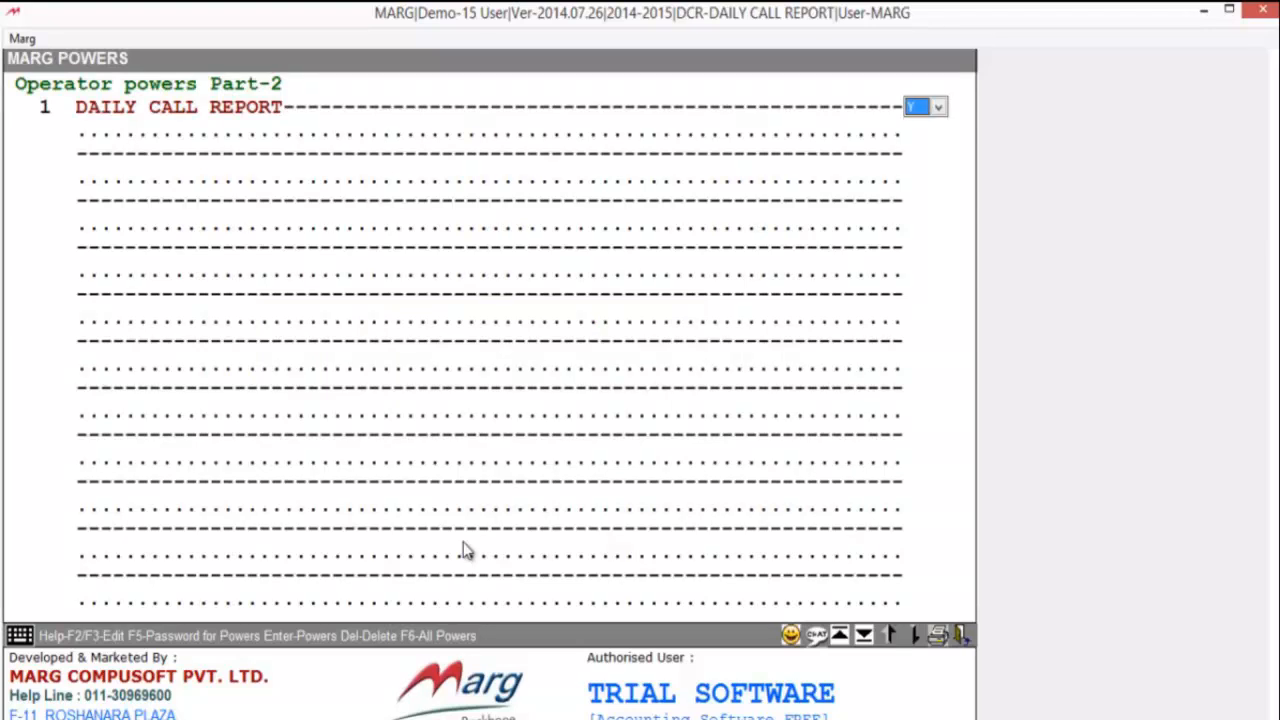
{"action": "key", "text": "Escape"}
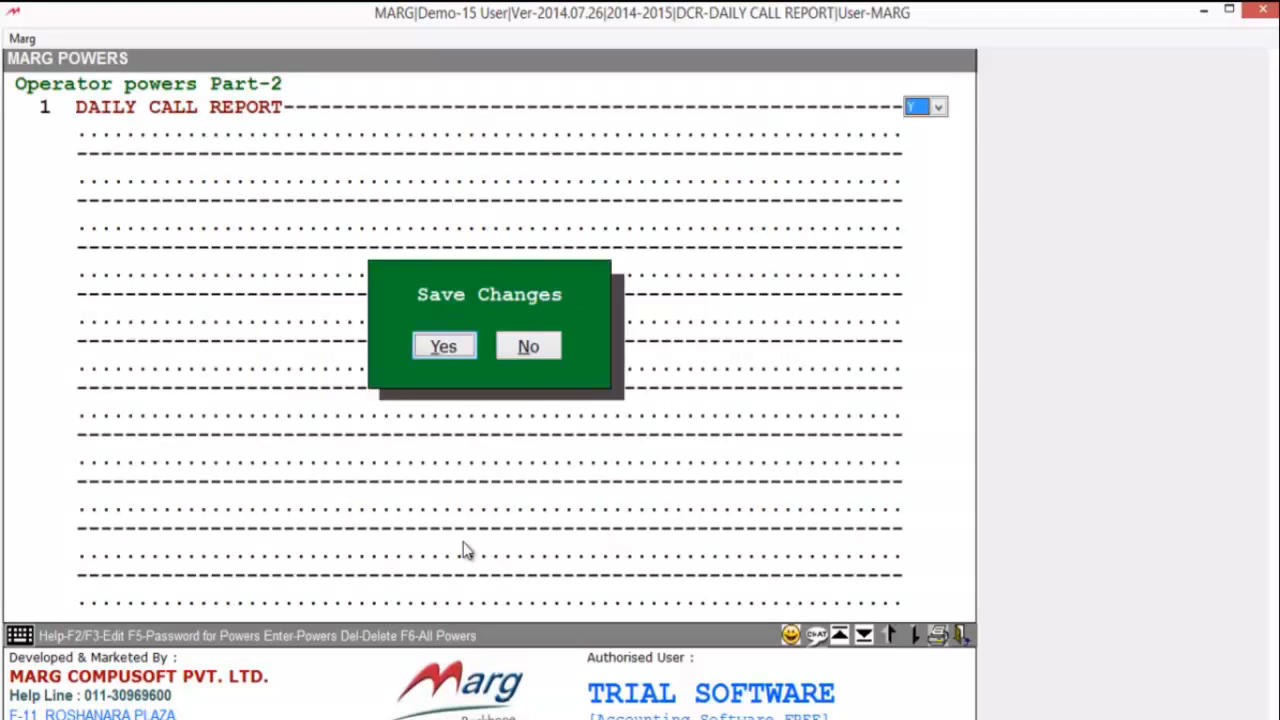
{"action": "key", "text": "Return"}
{"action": "key", "text": "Escape"}
{"action": "key", "text": "Right"}
{"action": "key", "text": "Return"}
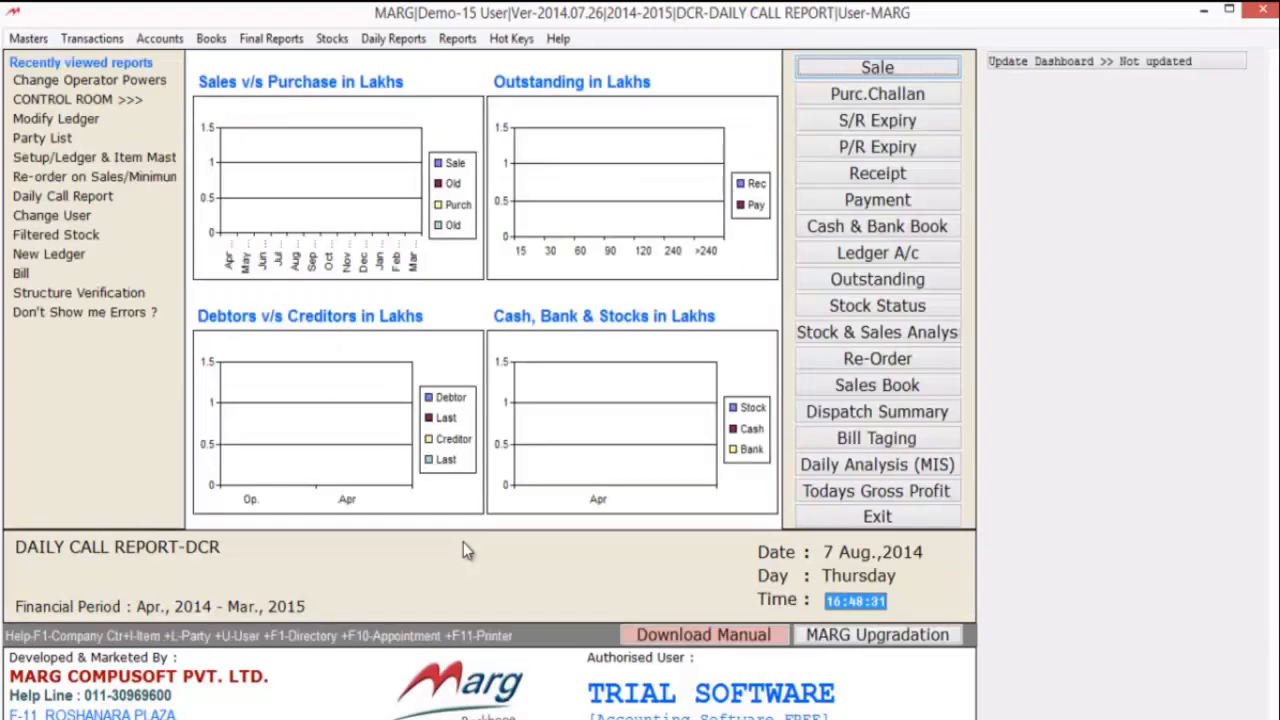
{"action": "key", "text": "ctrl+u"}
- Log back in, open Daily Call Report from Masters, and dismiss the free-trial notice
{"action": "type", "text": "marg"}
{"action": "key", "text": "Return"}
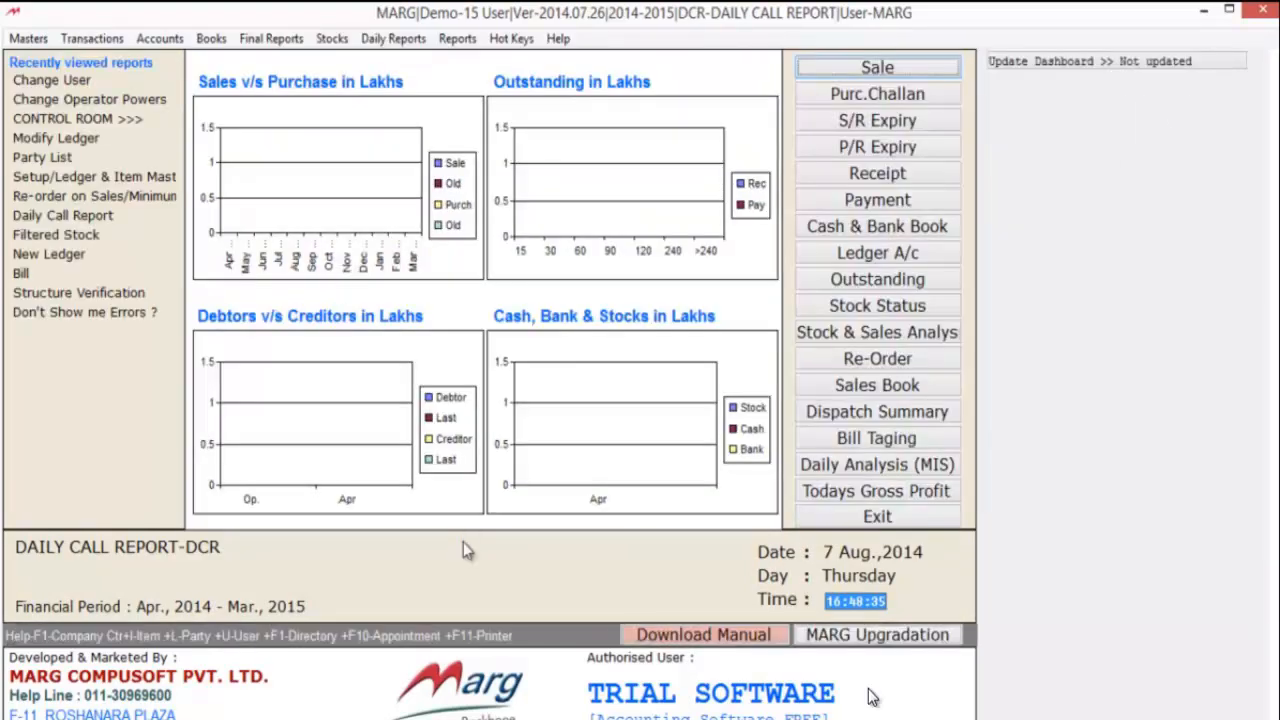
{"action": "key", "text": "alt+e"}
{"action": "key", "text": "Down"}
{"action": "key", "text": "Down"}
{"action": "key", "text": "Down"}
{"action": "key", "text": "Down"}
{"action": "key", "text": "Down"}
{"action": "key", "text": "Down"}
{"action": "key", "text": "Down"}
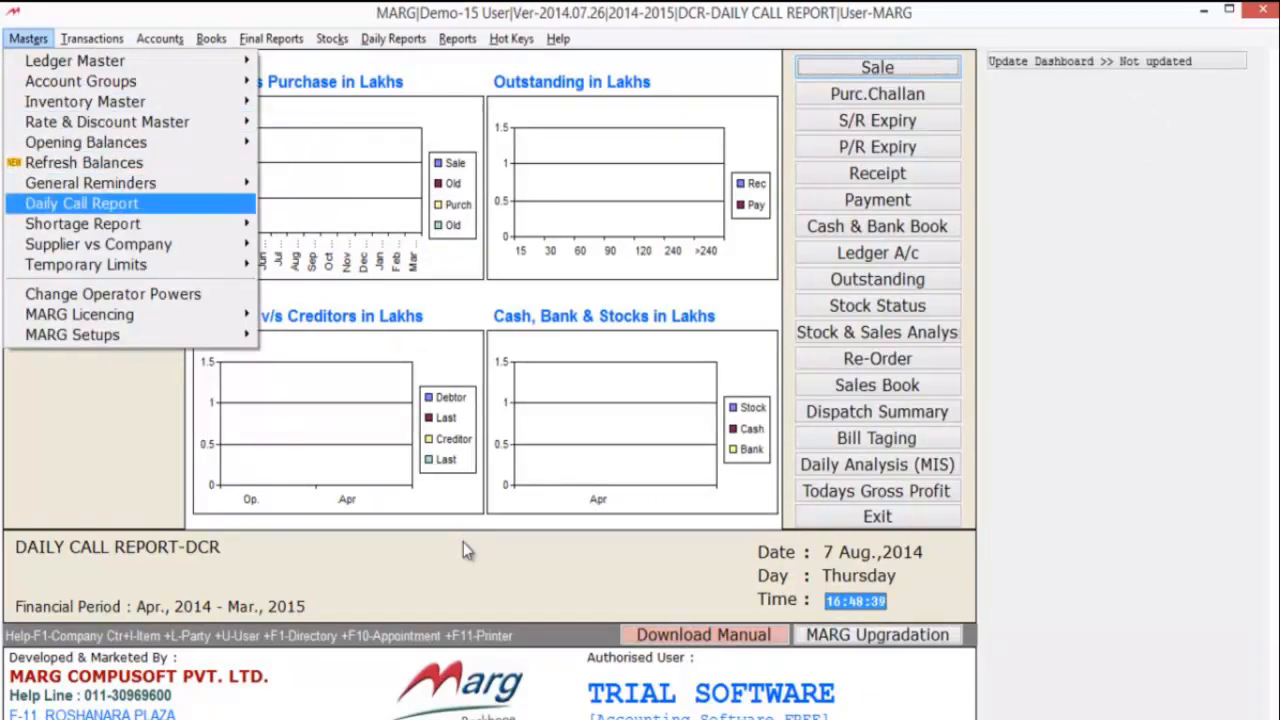
{"action": "key", "text": "Return"}
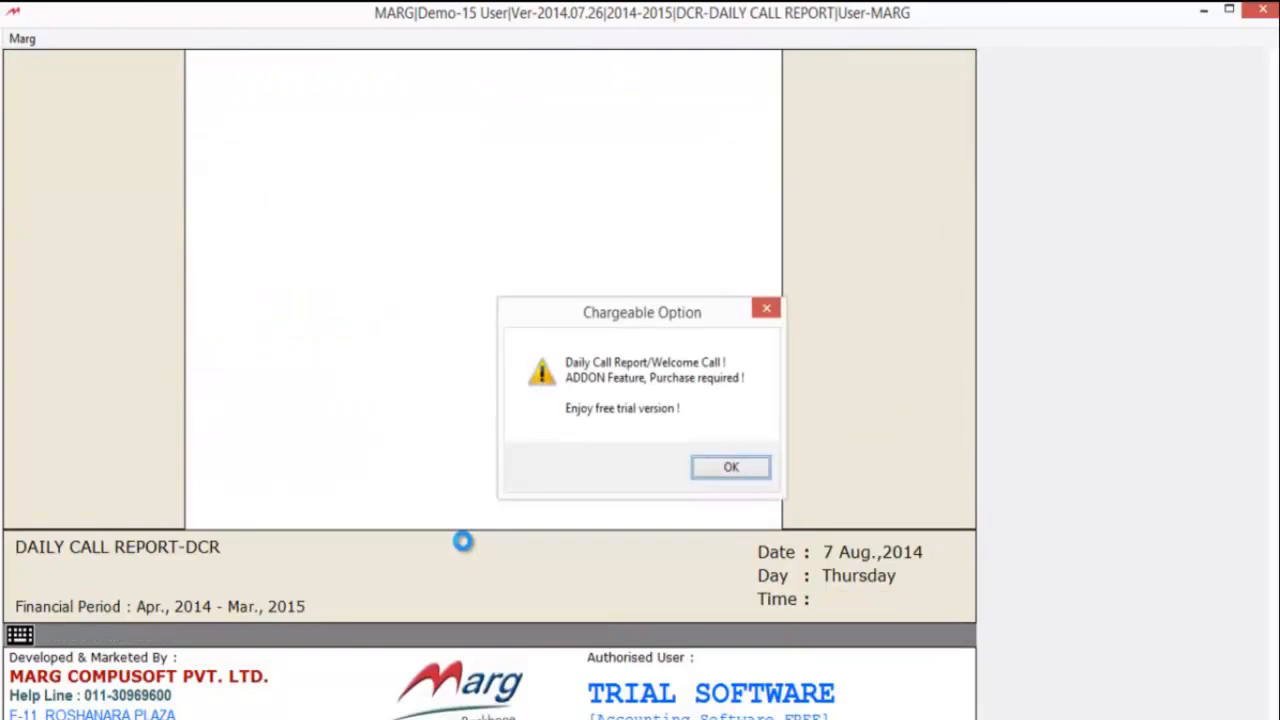
{"action": "key", "text": "Return"}
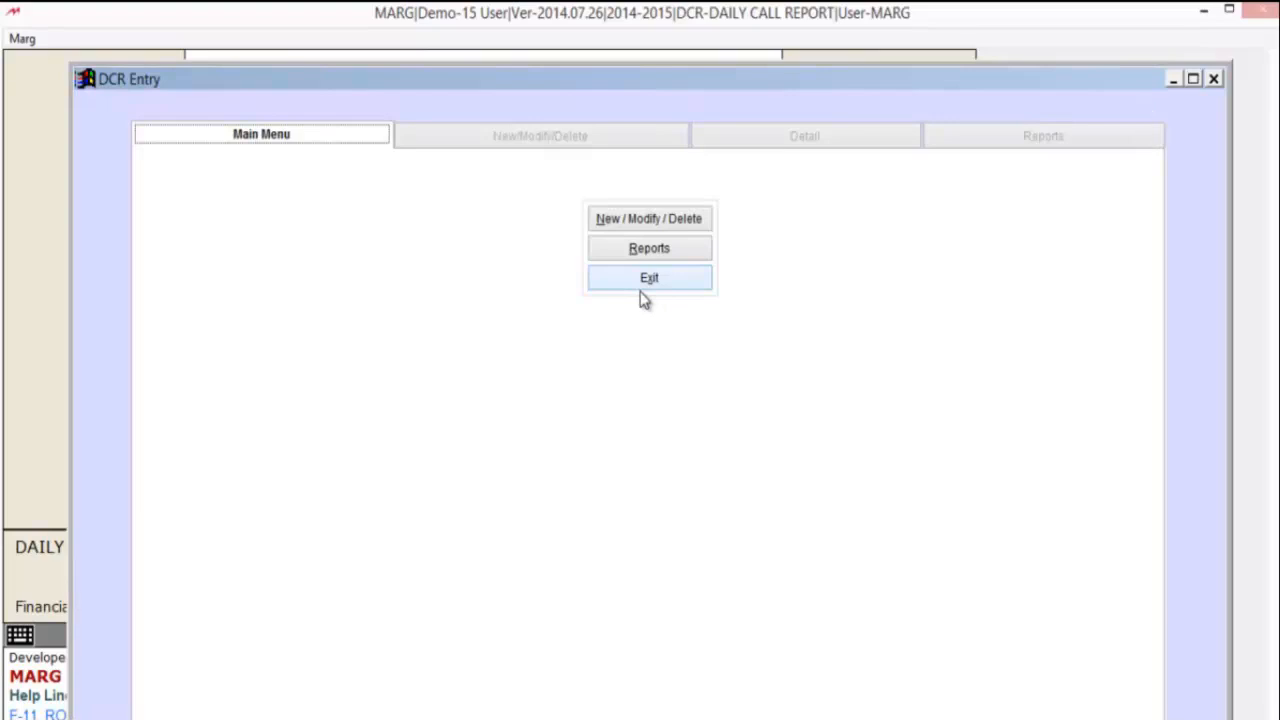
- Choose New / Modify / Delete on the DCR Entry main menu
{"action": "left_click", "coordinate": [652, 219]}
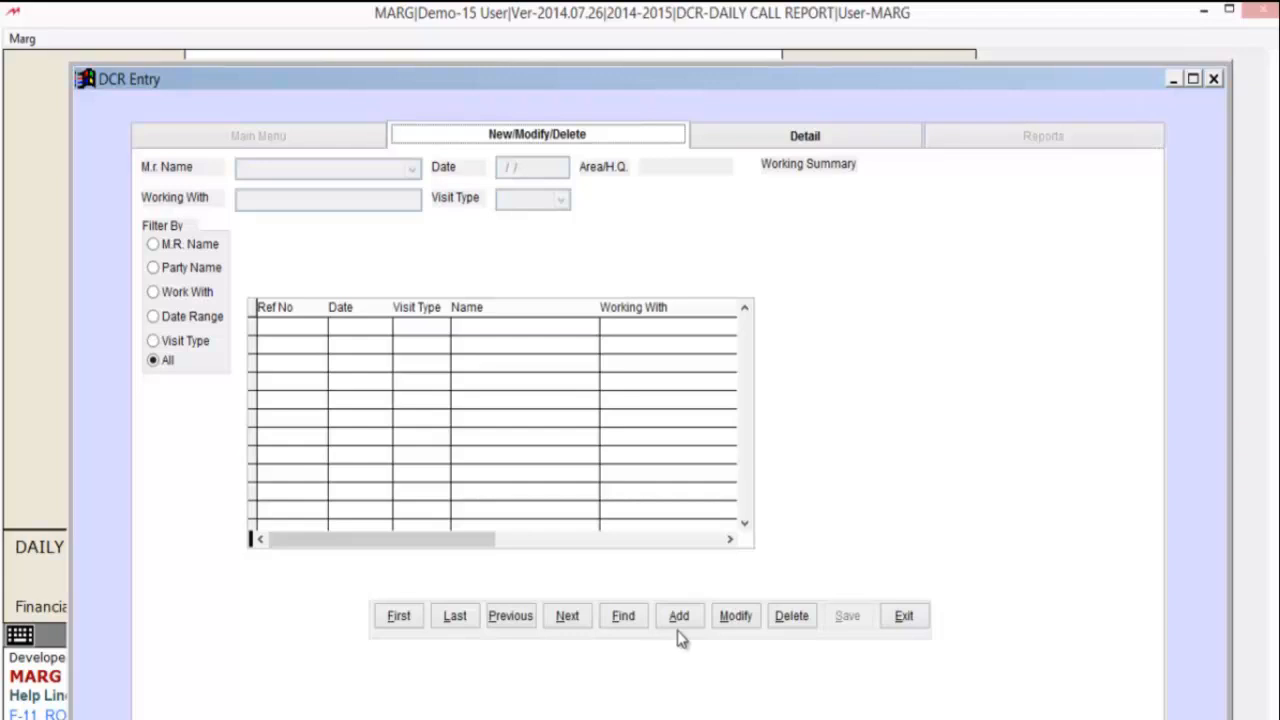
- Add call report DCR-000001 and pick the NEW DELHI-based representative as M.R
{"action": "left_click", "coordinate": [677, 623]}
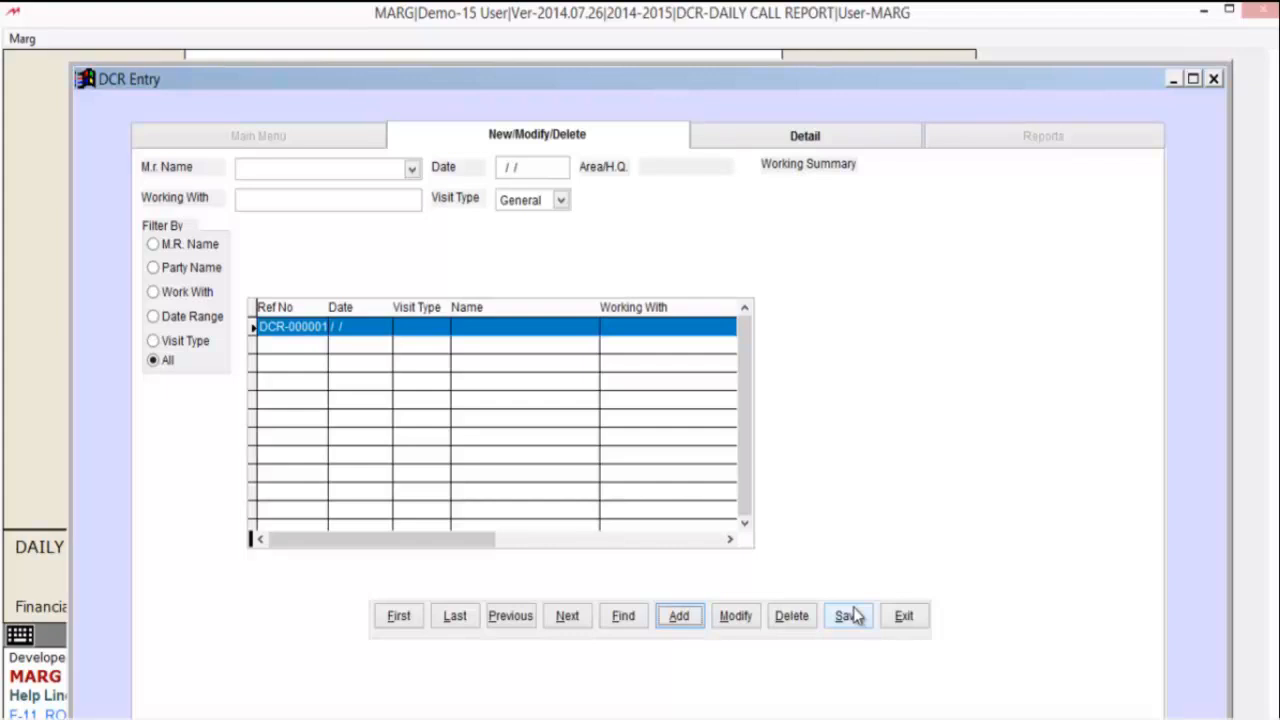
{"action": "left_click", "coordinate": [270, 167]}
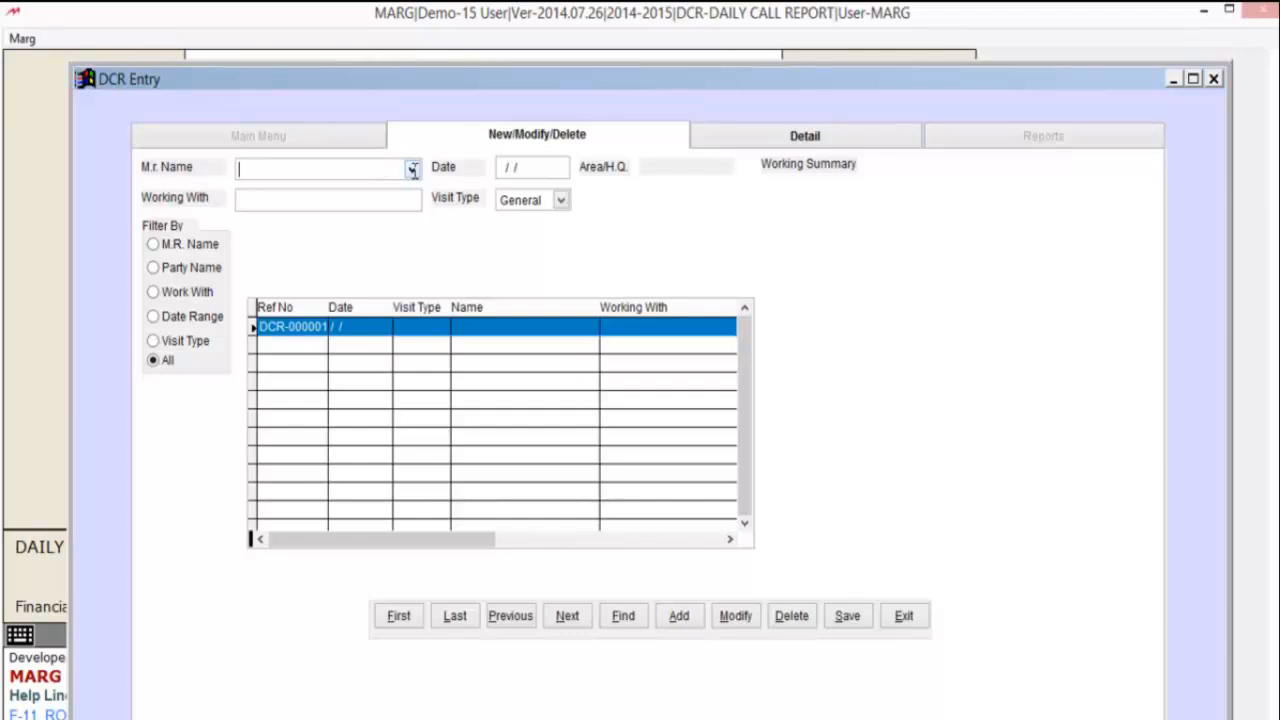
{"action": "left_click", "coordinate": [412, 170]}
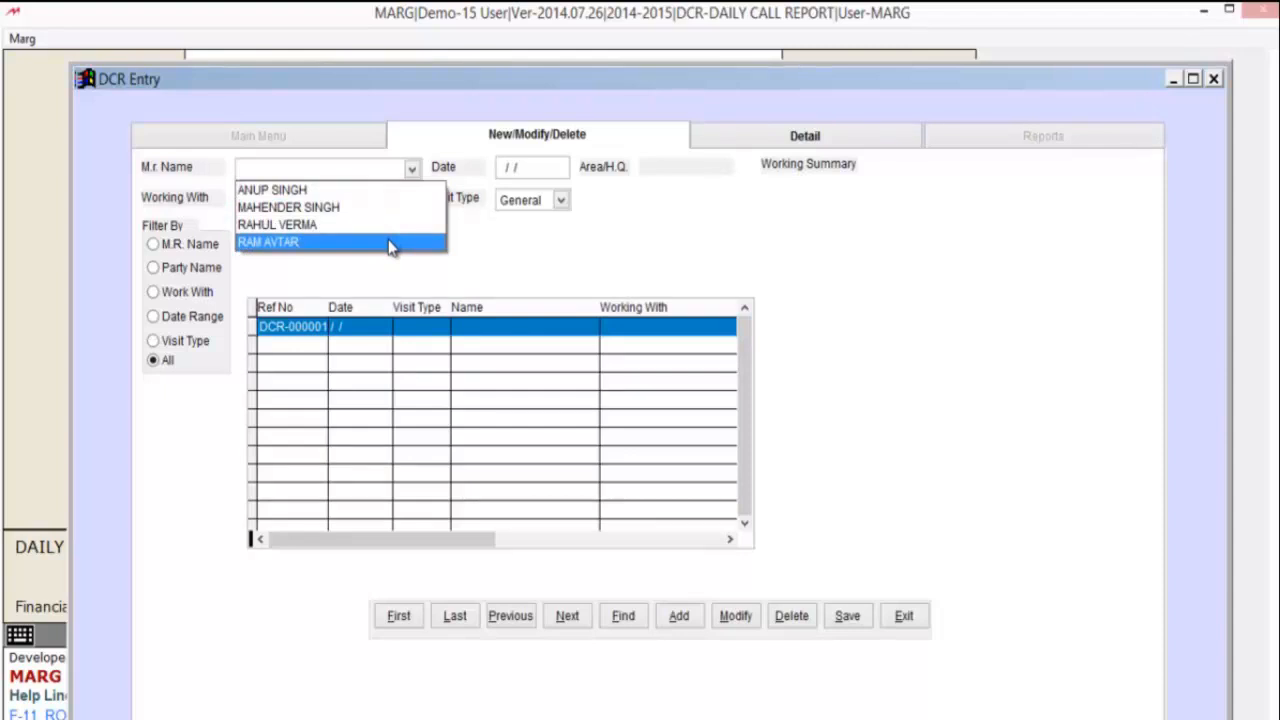
{"action": "left_click", "coordinate": [390, 247]}
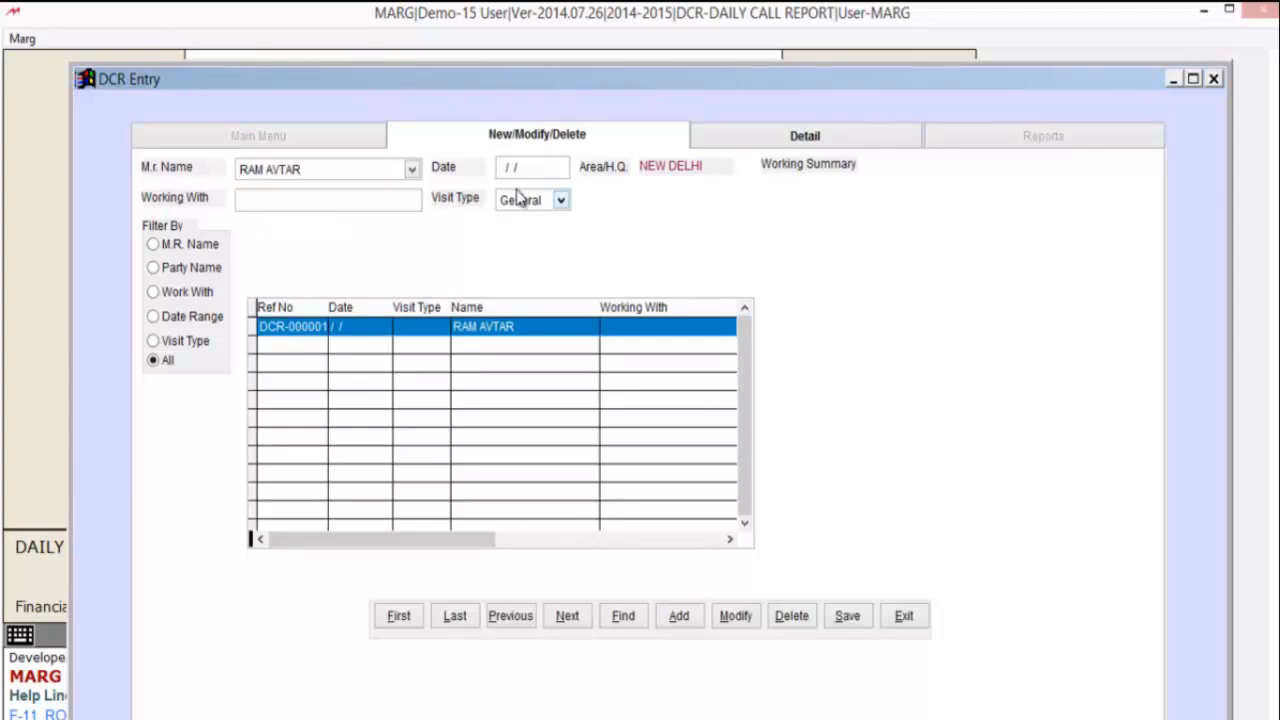
- Date the report 07/08/2014 with visit type Technical, then go to its Detail page
{"action": "type", "text": "07082014"}
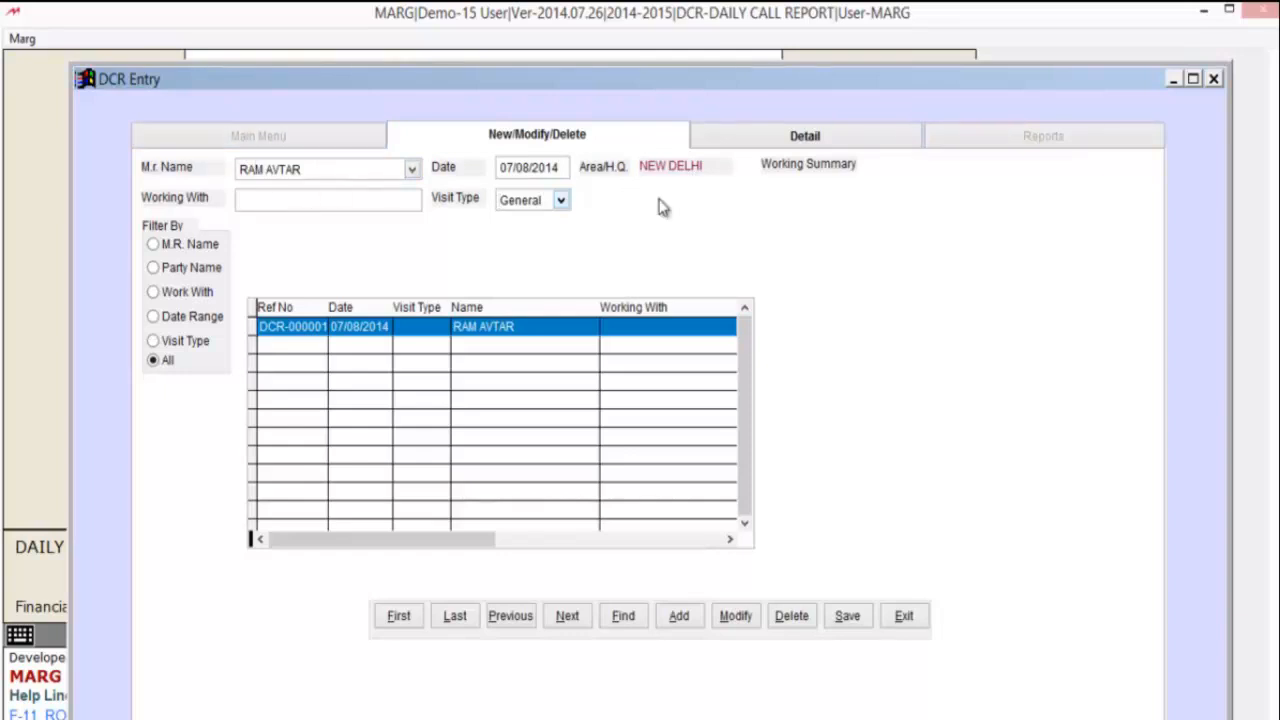
{"action": "left_click", "coordinate": [320, 199]}
{"action": "left_click", "coordinate": [562, 201]}
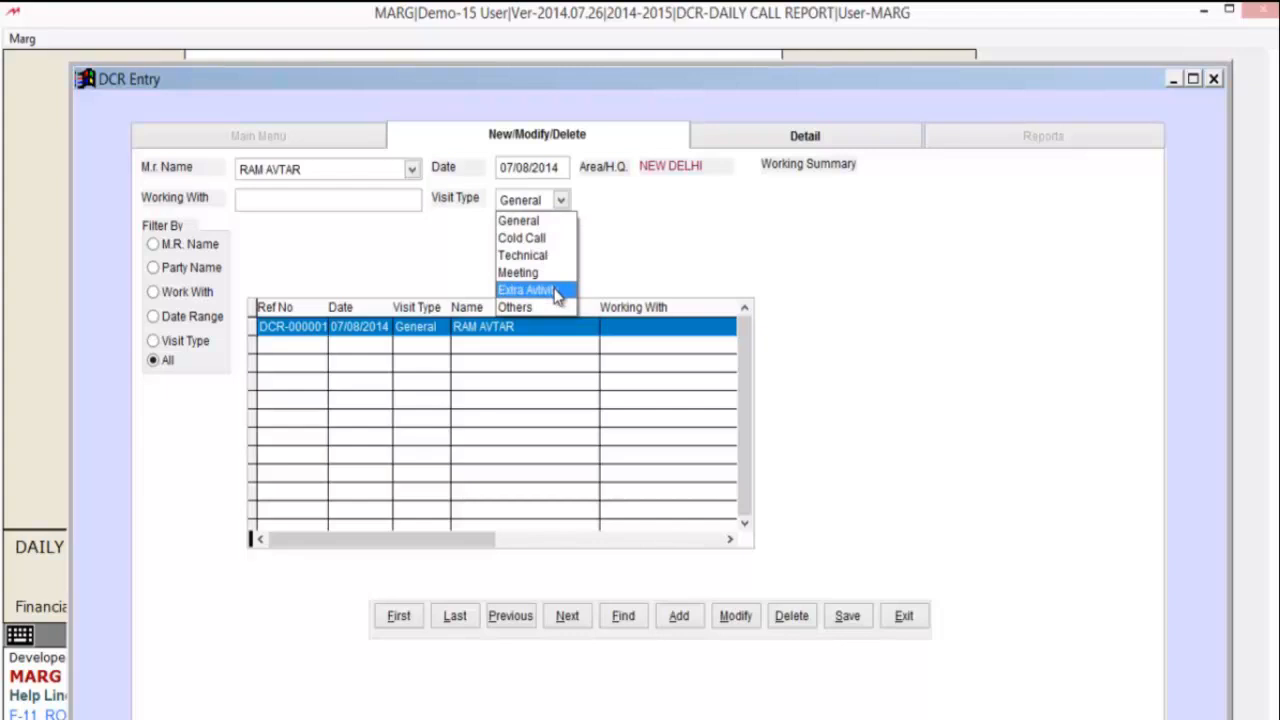
{"action": "left_click", "coordinate": [524, 255]}
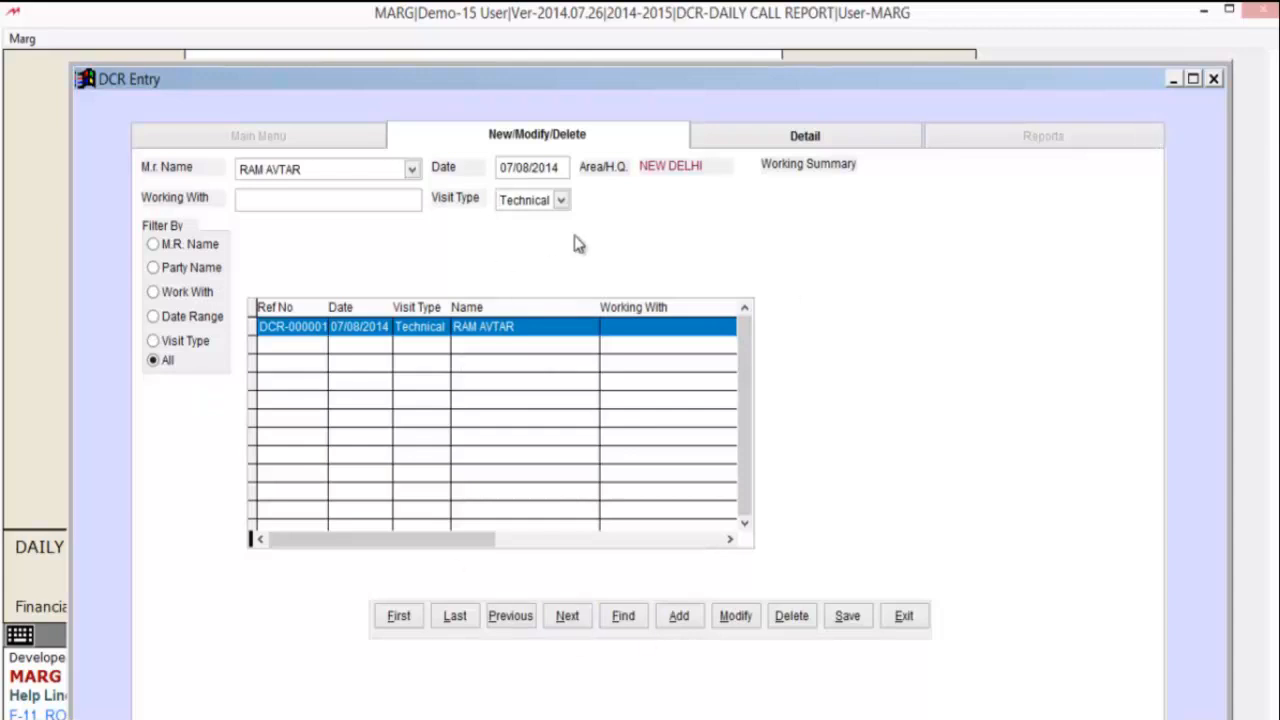
{"action": "left_click", "coordinate": [850, 622]}
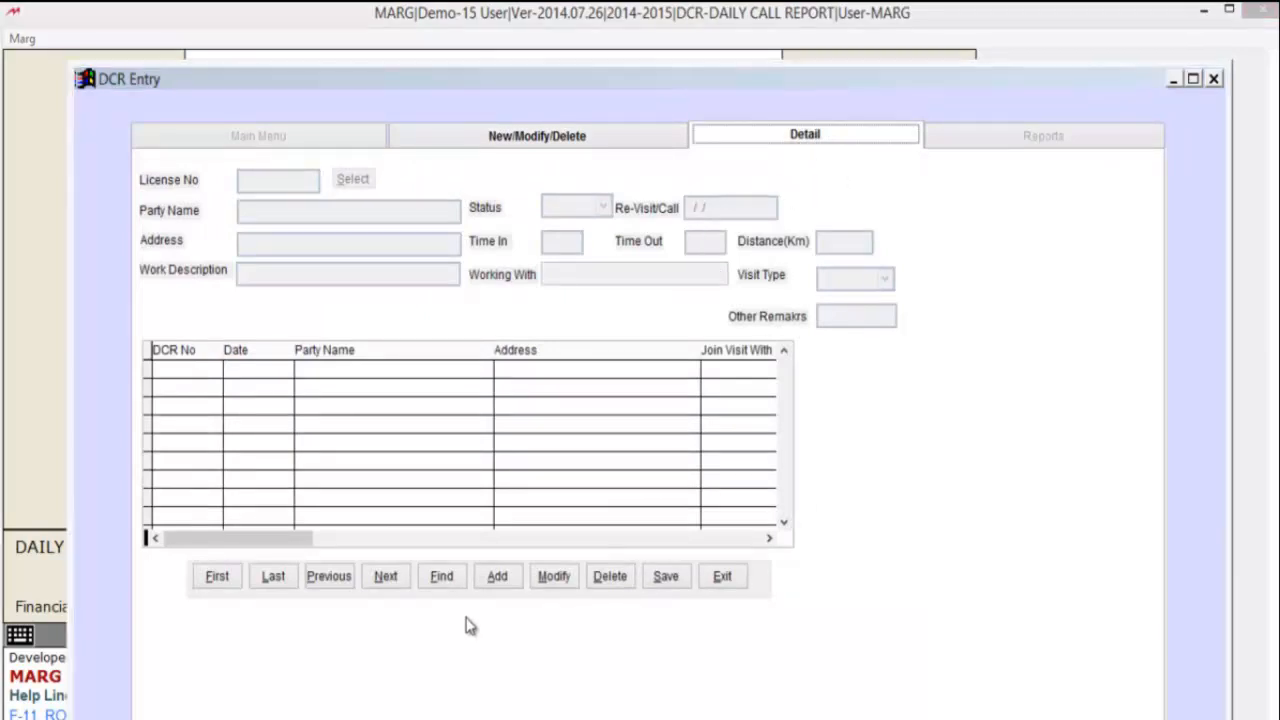
- Add a new detail entry and bring up the licence-number party lookup
{"action": "left_click", "coordinate": [498, 578]}
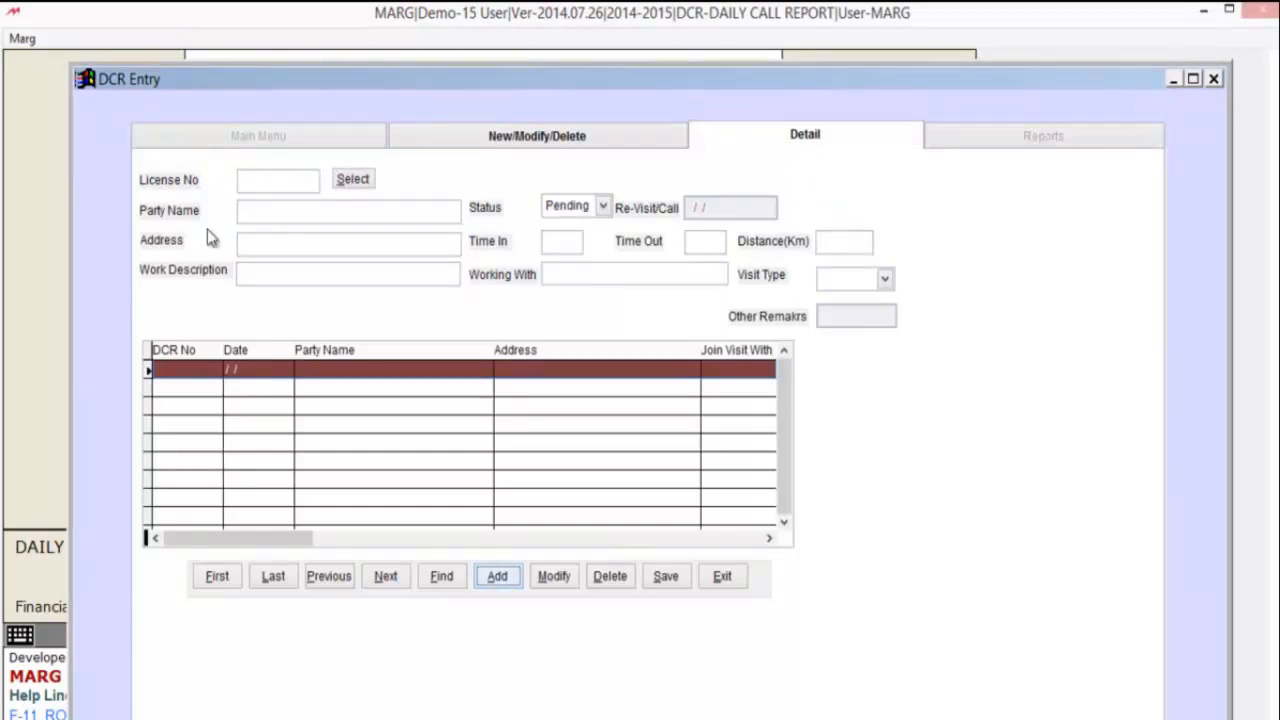
{"action": "left_click", "coordinate": [352, 180]}
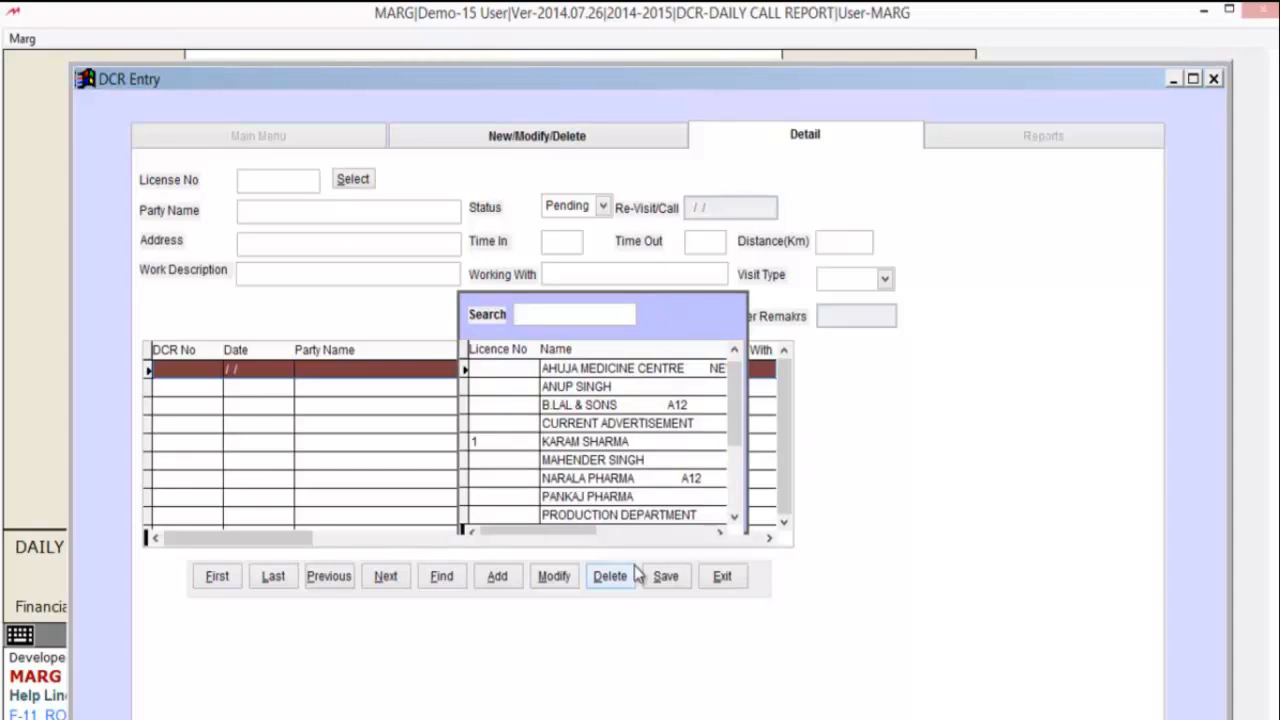
- Select AHUJA MEDICINE CENTRE as the party, filling in its DELHI address
{"action": "left_click", "coordinate": [584, 369]}
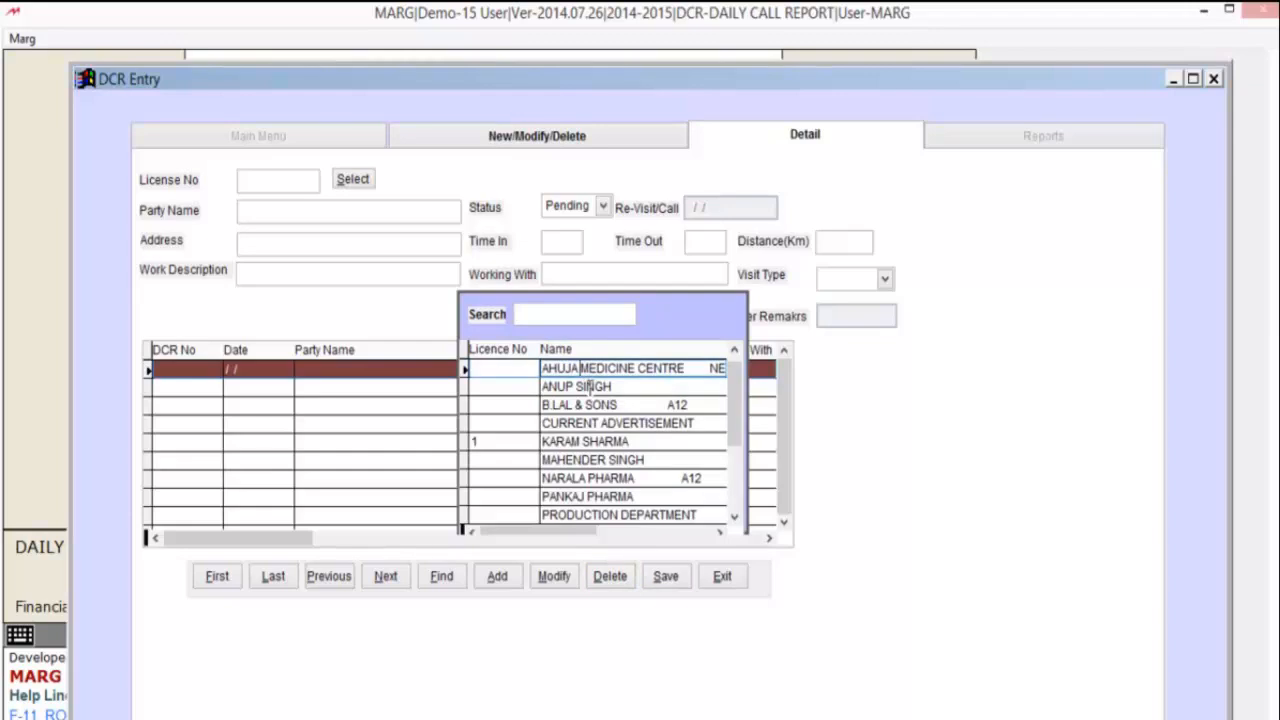
{"action": "key", "text": "Return"}
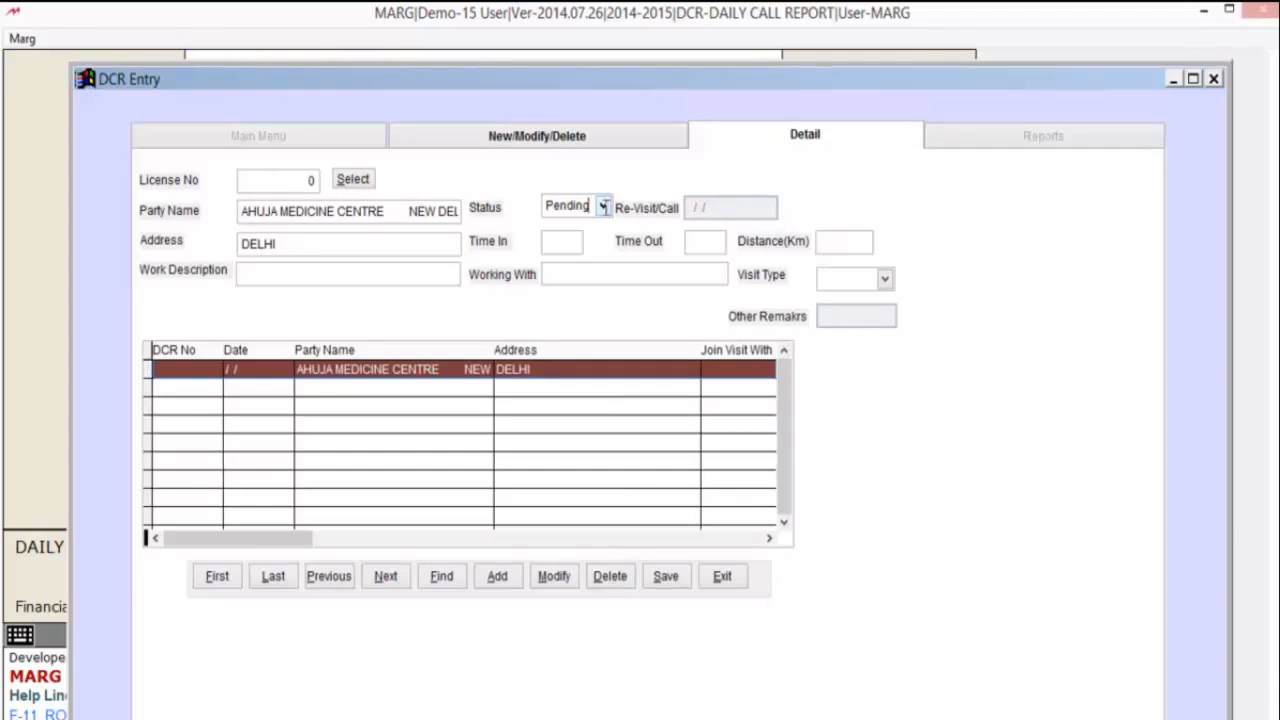
{"action": "left_click", "coordinate": [603, 206]}
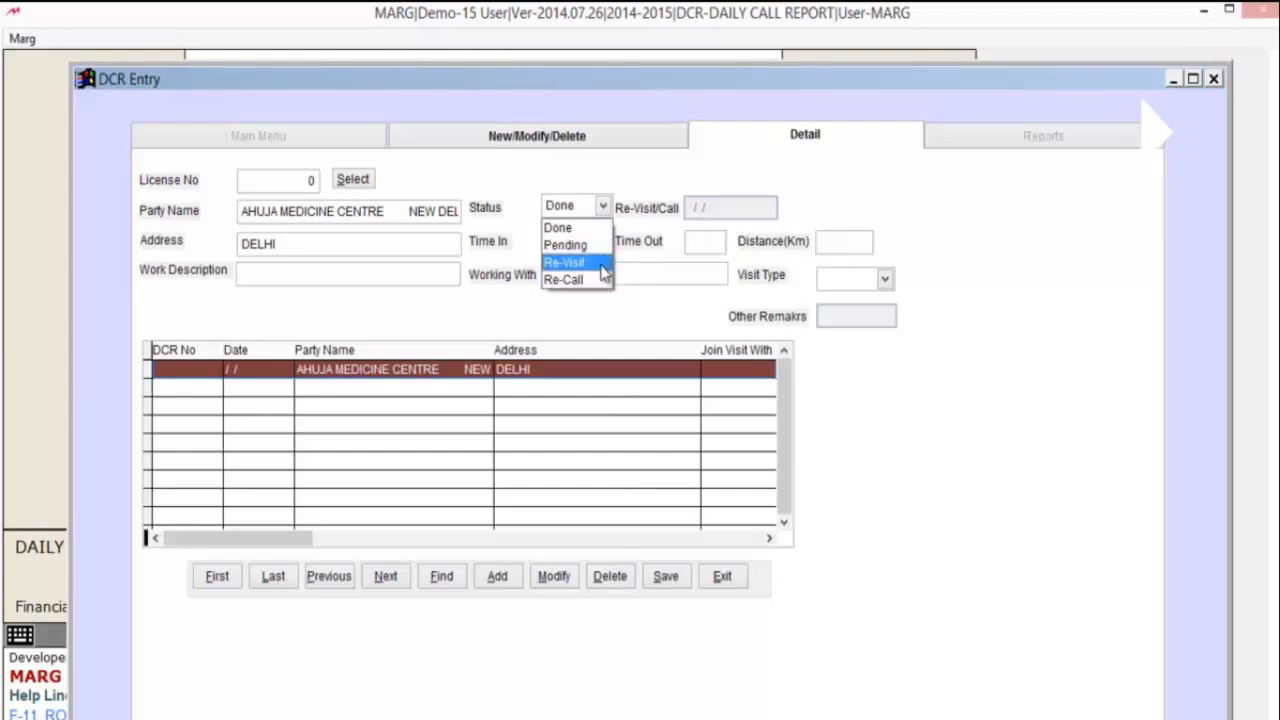
- Set the call status to Done and enter TECHNICAL as the work description
{"action": "left_click", "coordinate": [603, 270]}
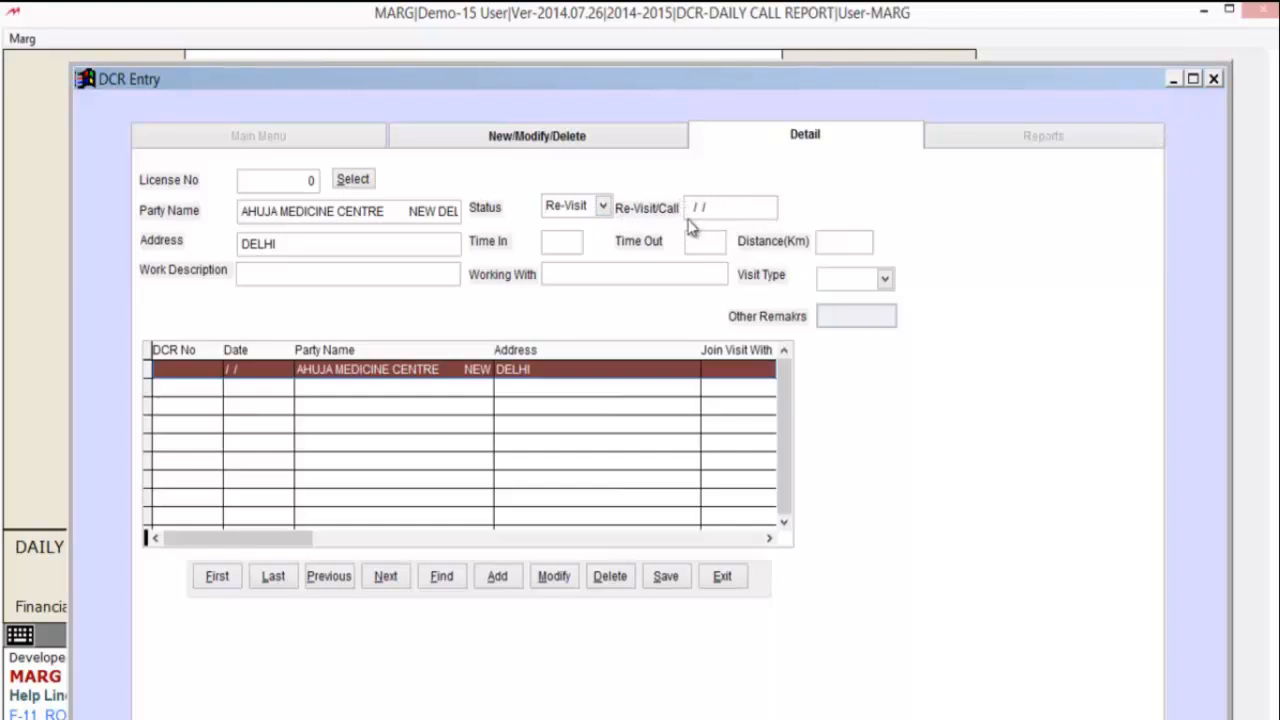
{"action": "left_click", "coordinate": [604, 208]}
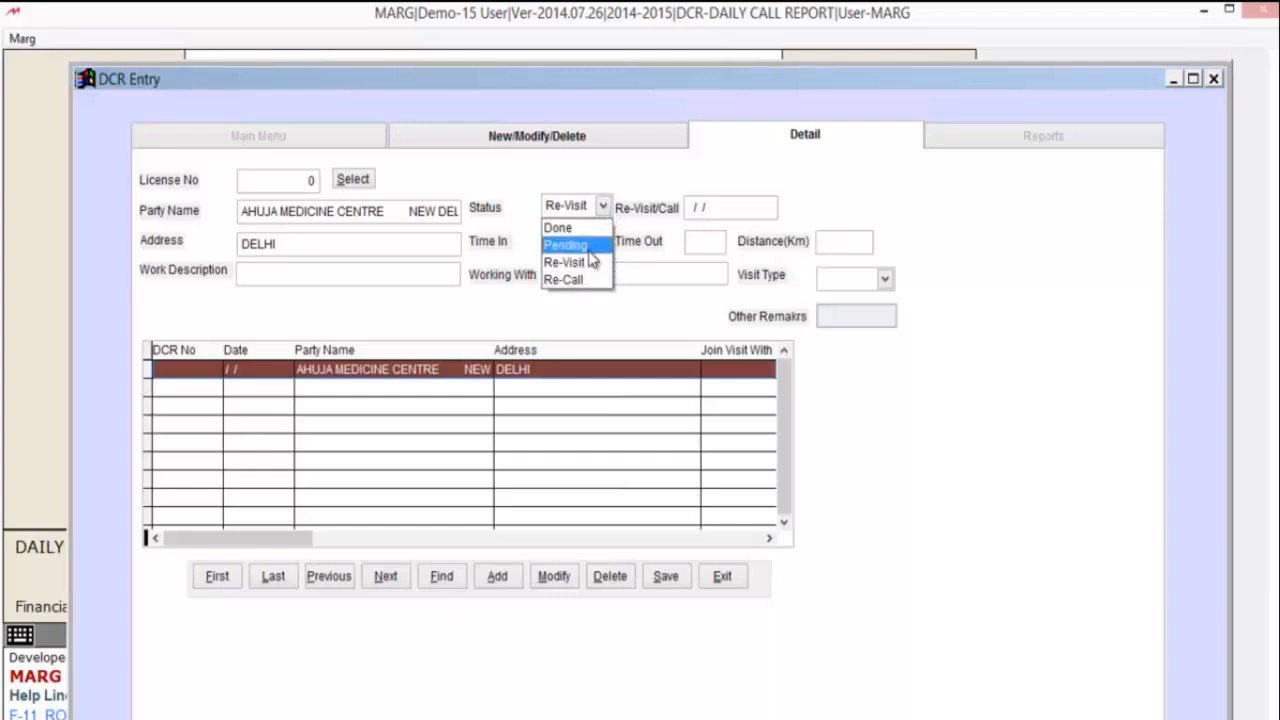
{"action": "left_click", "coordinate": [585, 229]}
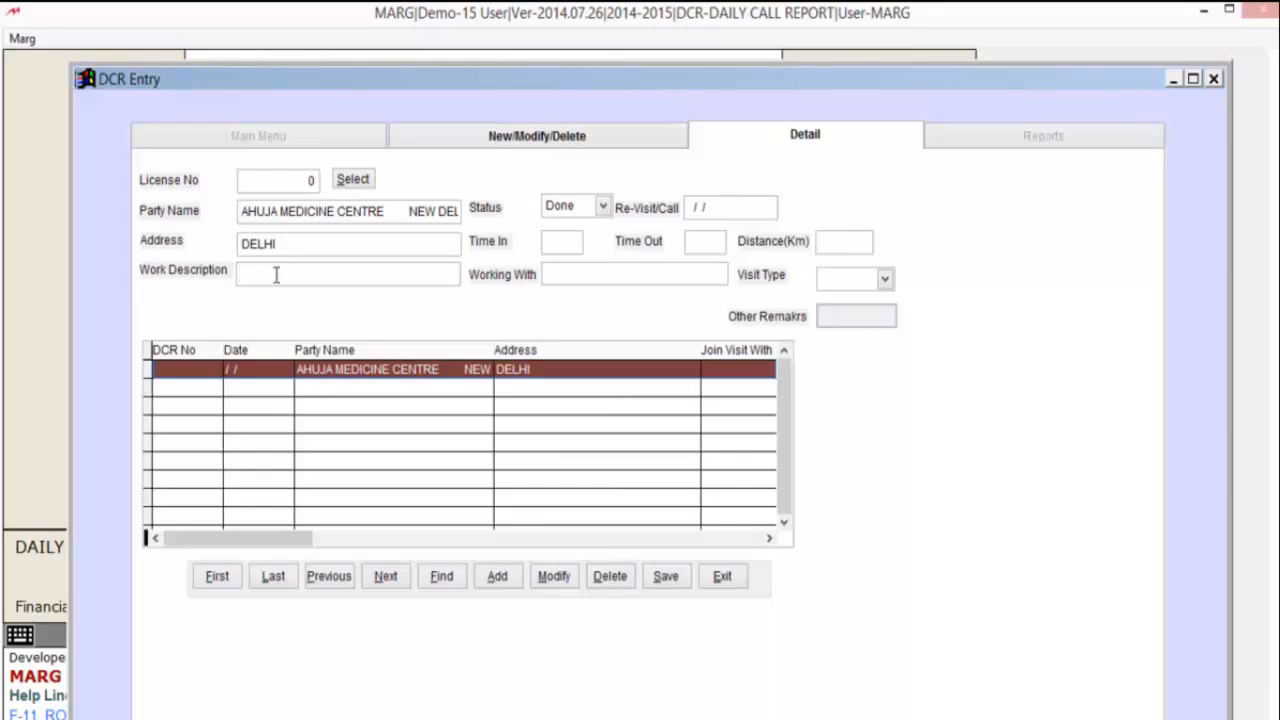
{"action": "type", "text": "TECHNICAL"}
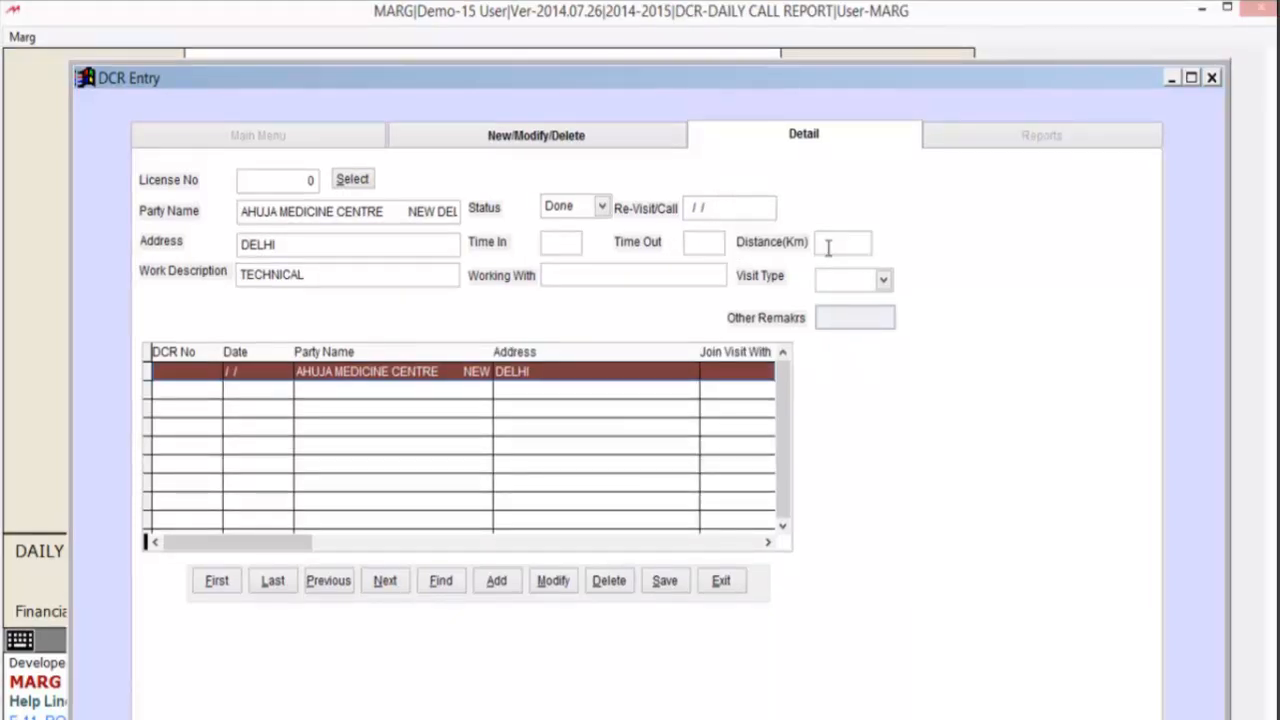
- Choose Technical as the visit type and save the AHUJA MEDICINE CENTRE detail entry
{"action": "left_click", "coordinate": [647, 271]}
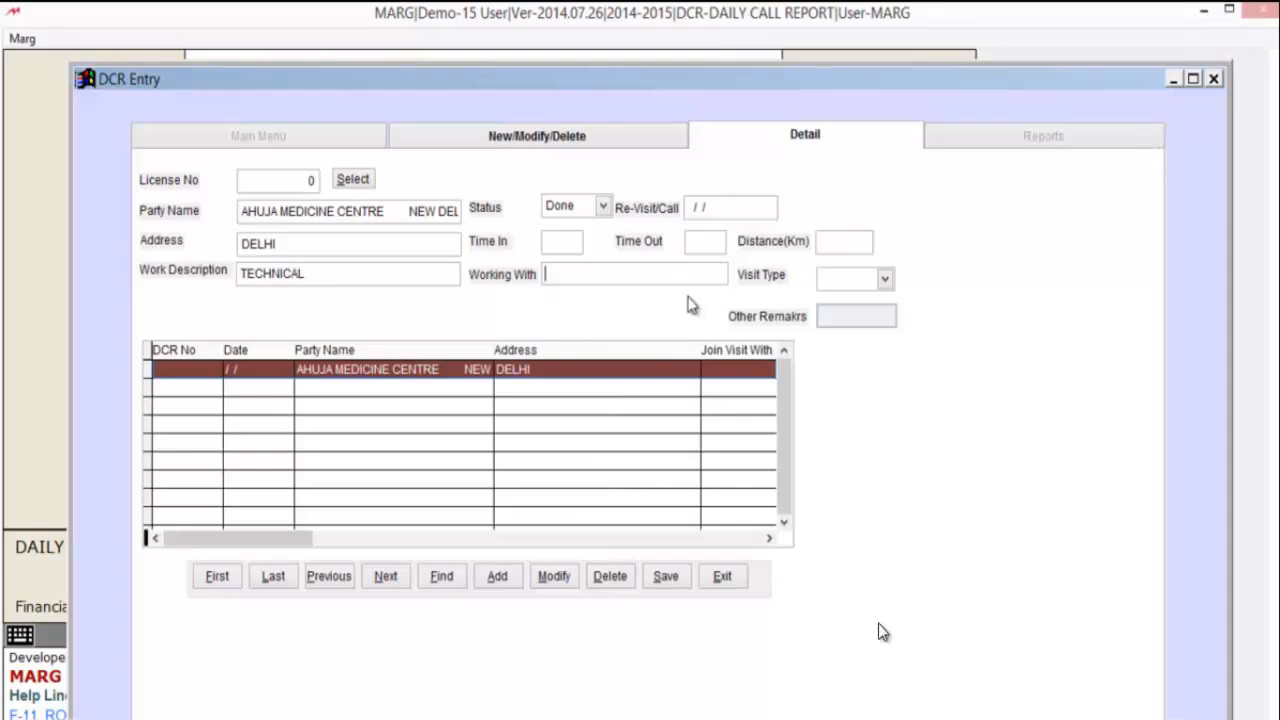
{"action": "left_click", "coordinate": [885, 280]}
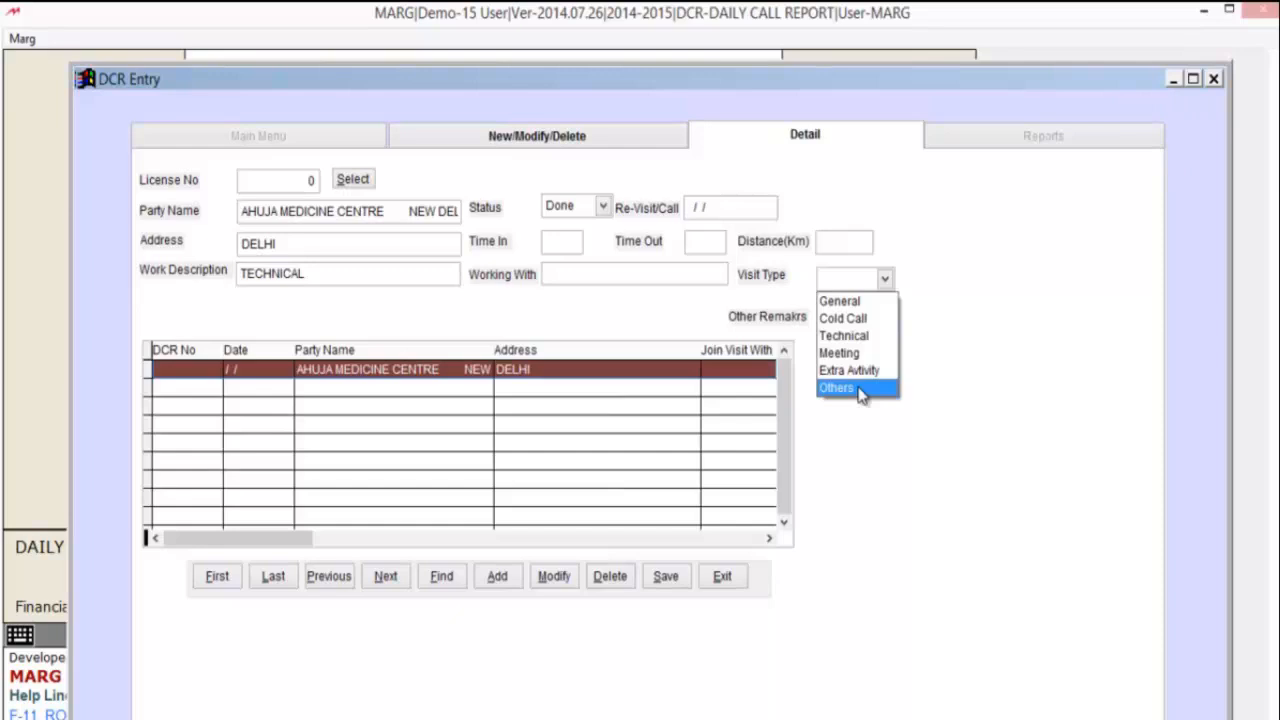
{"action": "left_click", "coordinate": [858, 388]}
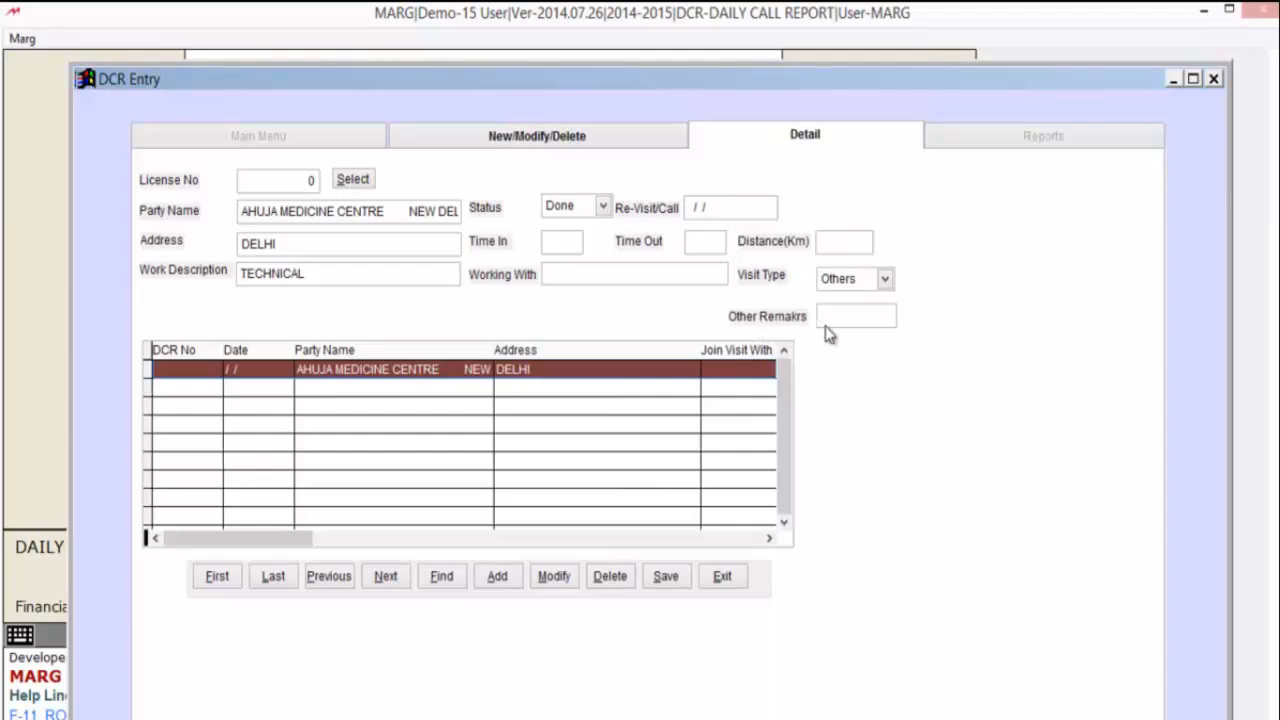
{"action": "left_click", "coordinate": [884, 282]}
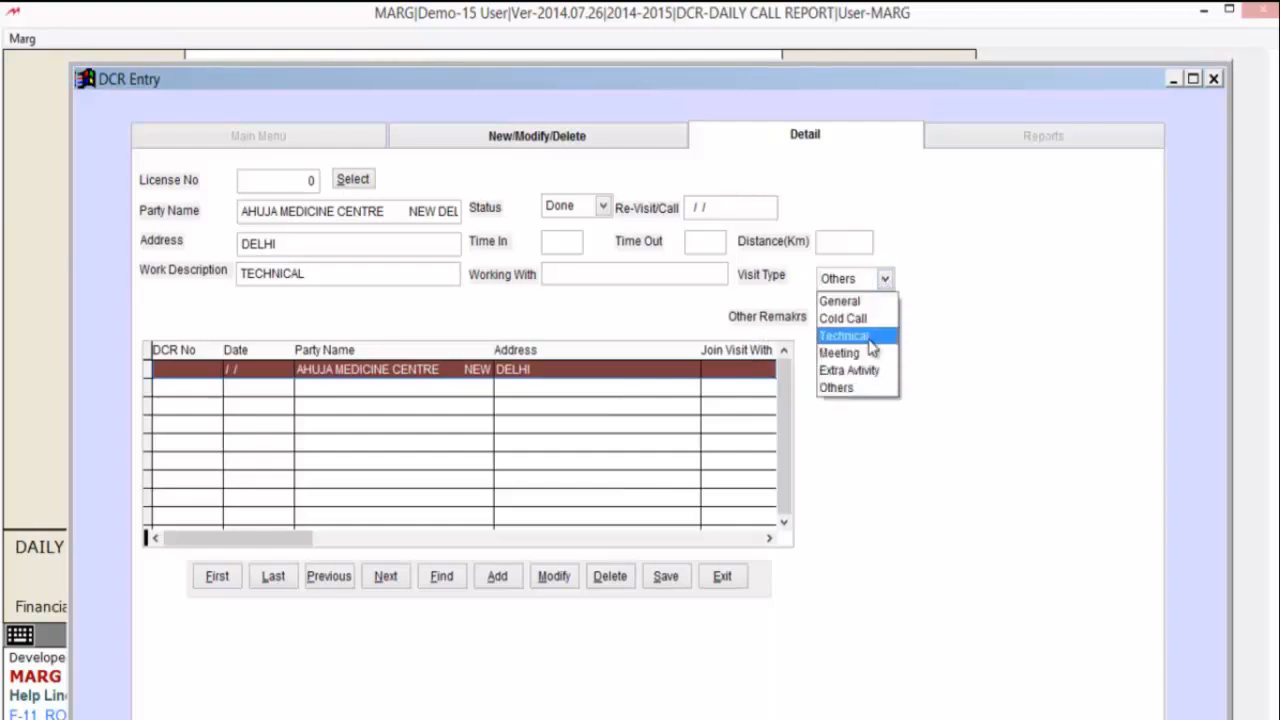
{"action": "left_click", "coordinate": [869, 336]}
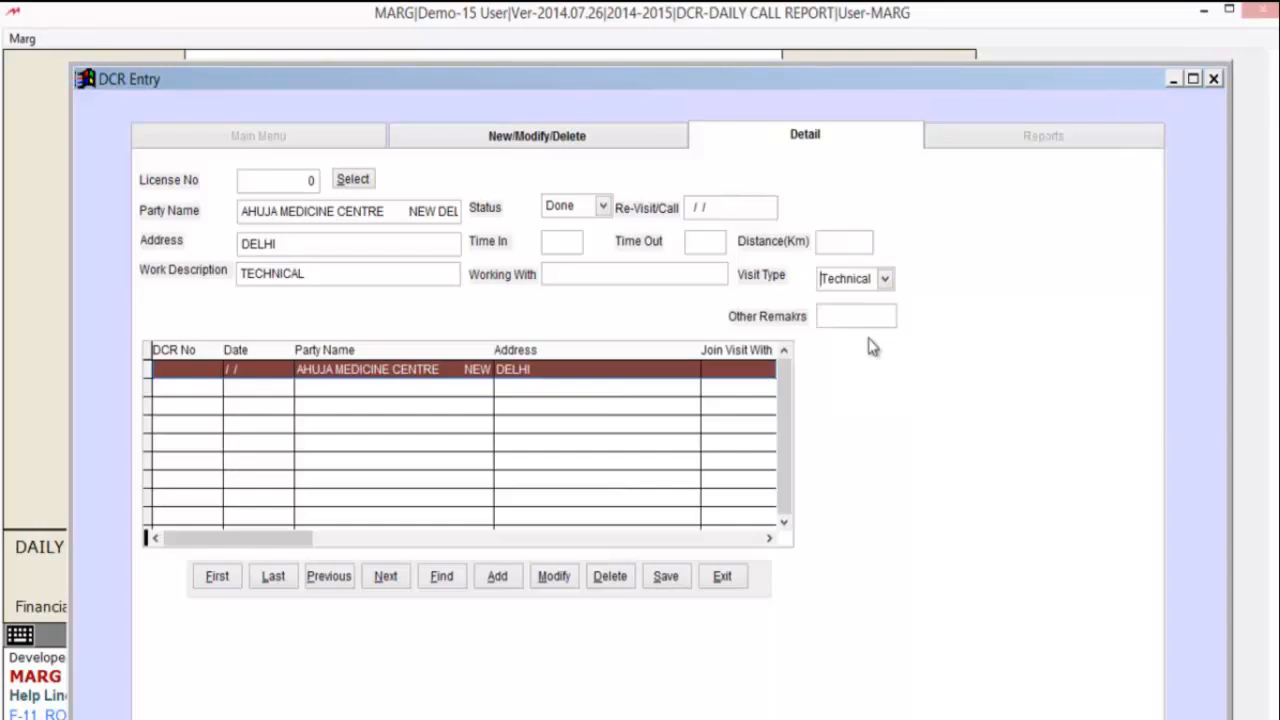
{"action": "key", "text": "Tab"}
{"action": "left_click", "coordinate": [666, 577]}
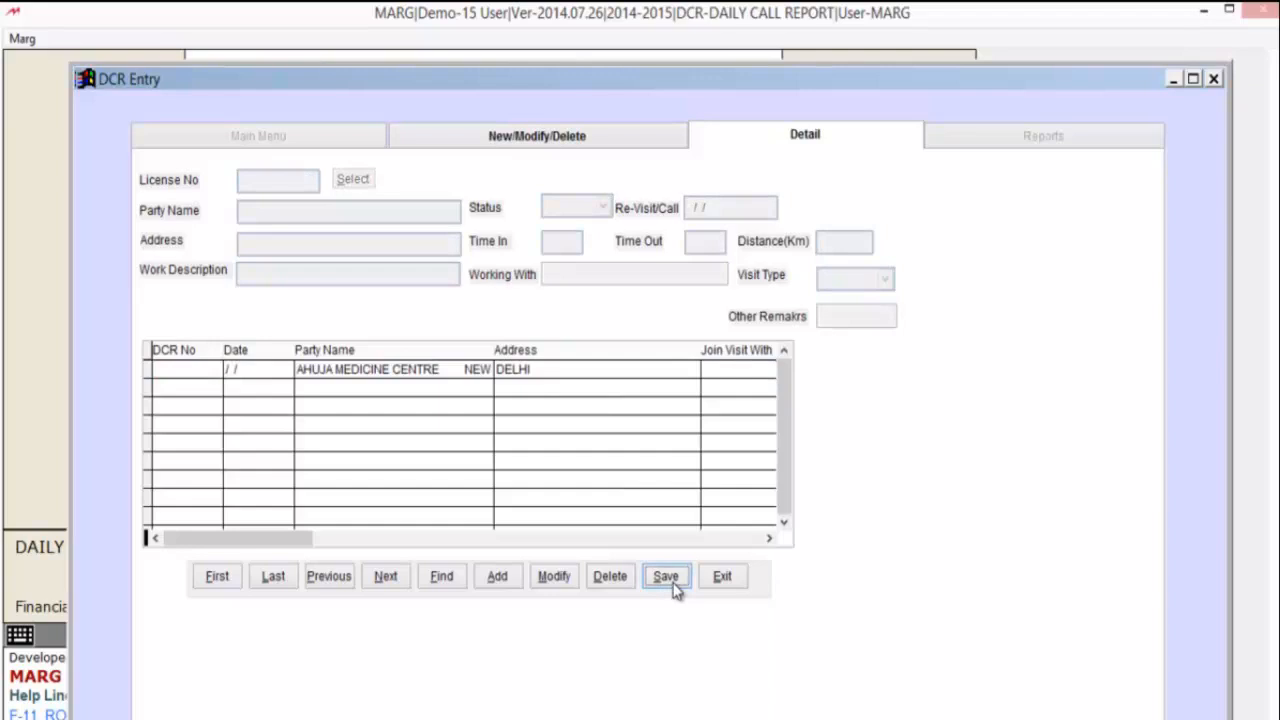
- Exit the DCR detail form and bring up the DCR Reports page dated 07/08/2014
{"action": "left_click", "coordinate": [722, 578]}
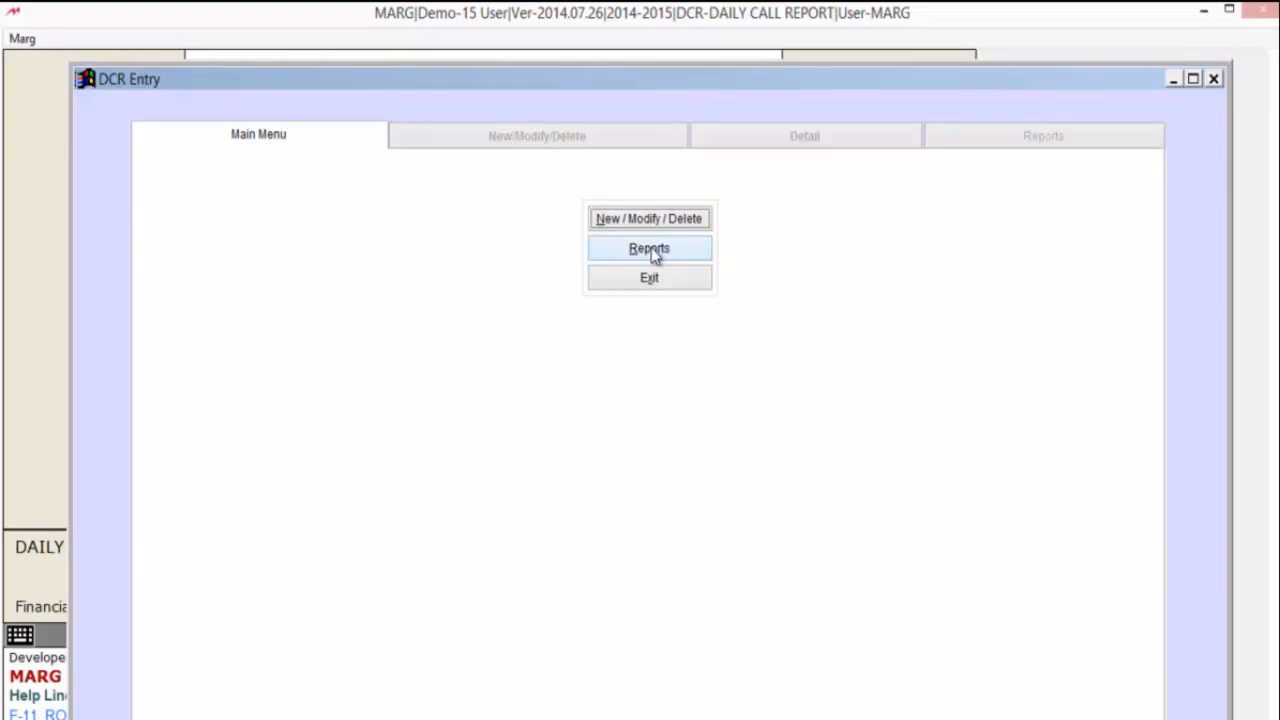
{"action": "left_click", "coordinate": [651, 252]}
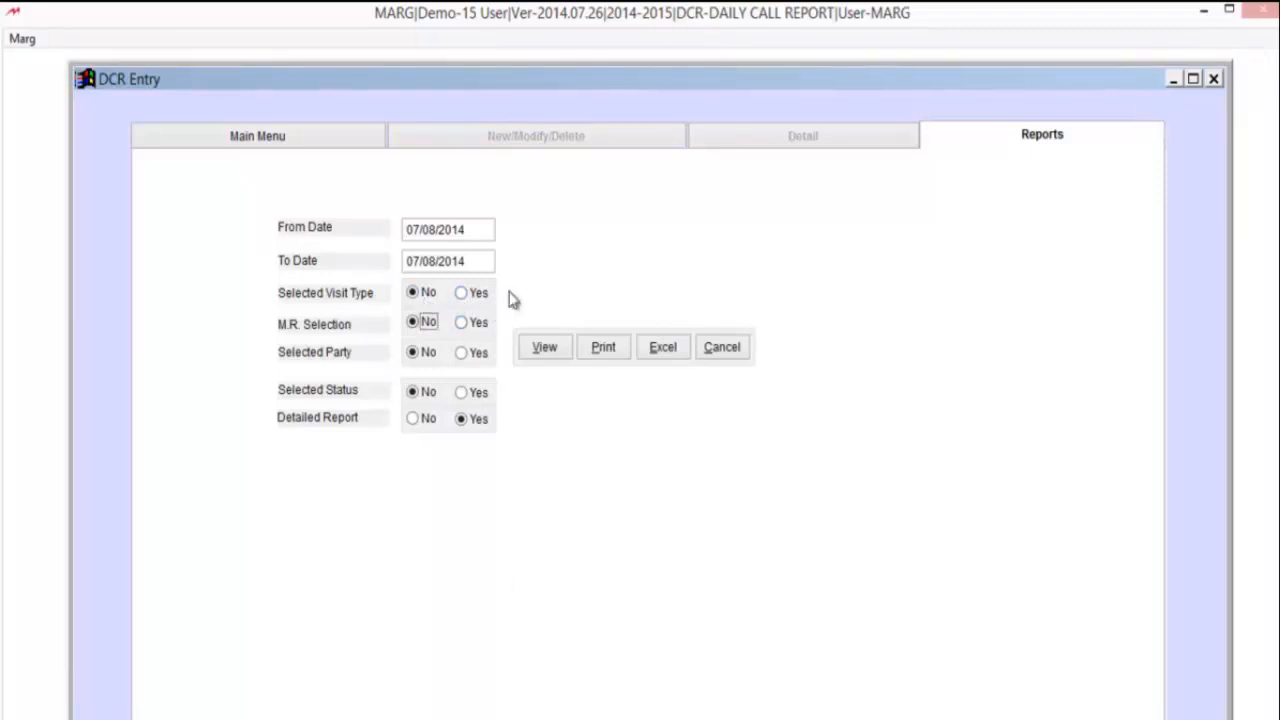
- Set M.R. Selection to Yes with only the last M.R., and Selected Party to Yes with all parties
{"action": "left_click", "coordinate": [465, 323]}
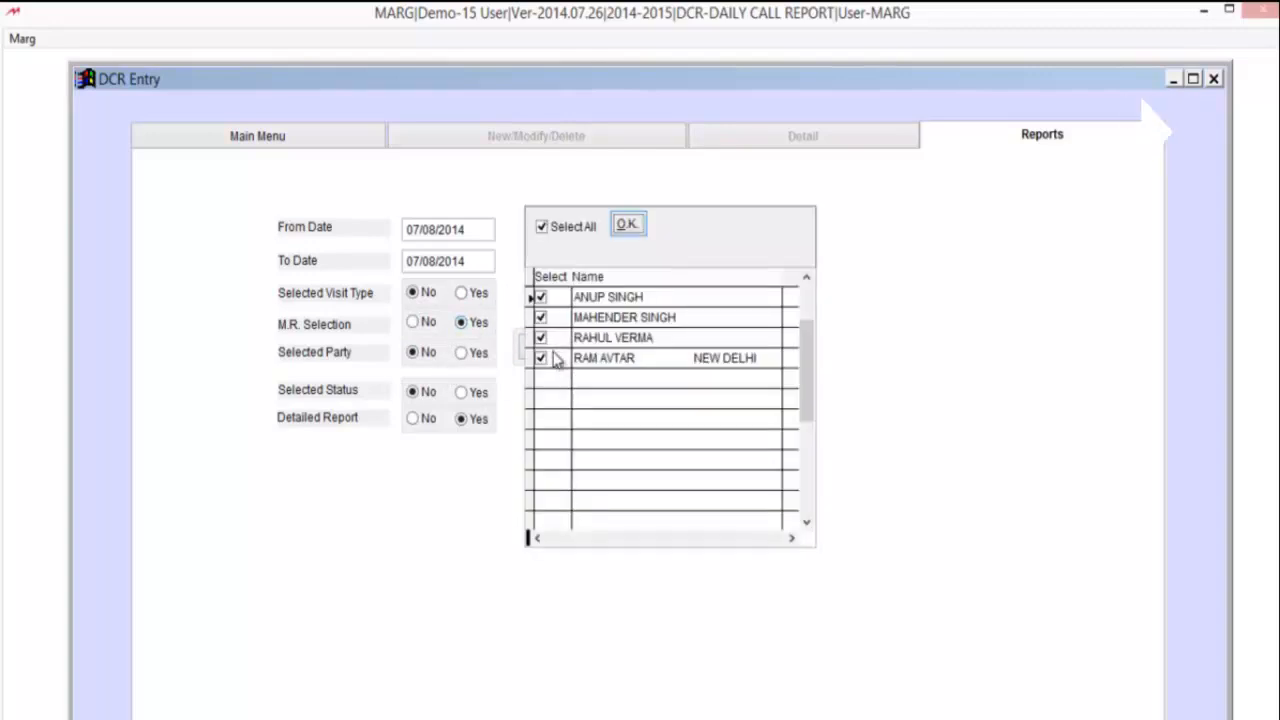
{"action": "left_click", "coordinate": [541, 338]}
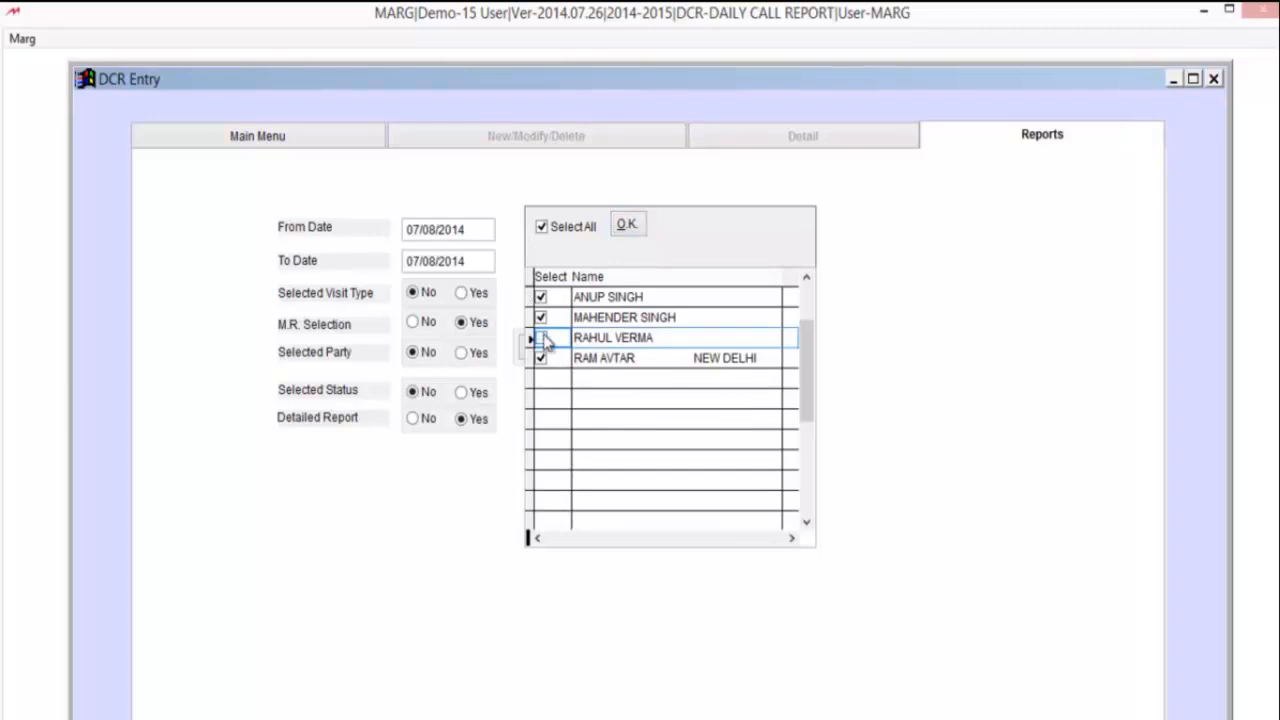
{"action": "left_click", "coordinate": [542, 317]}
{"action": "left_click", "coordinate": [541, 297]}
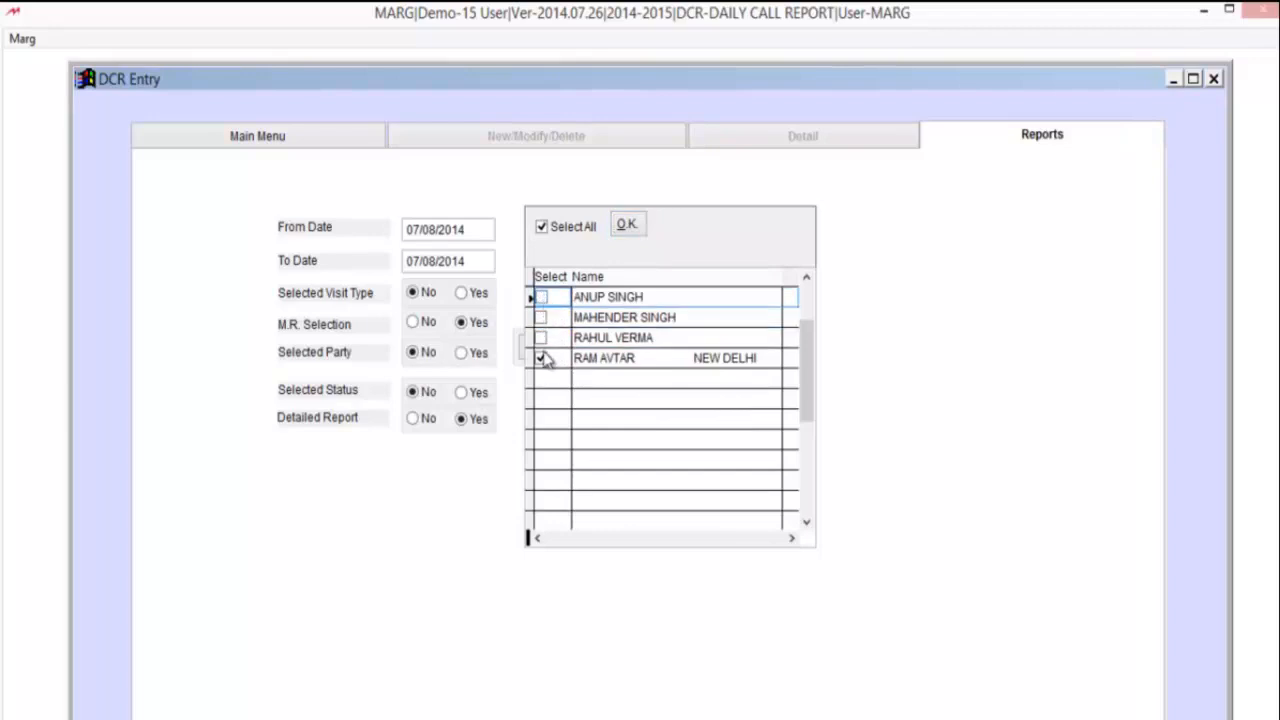
{"action": "left_click", "coordinate": [638, 223]}
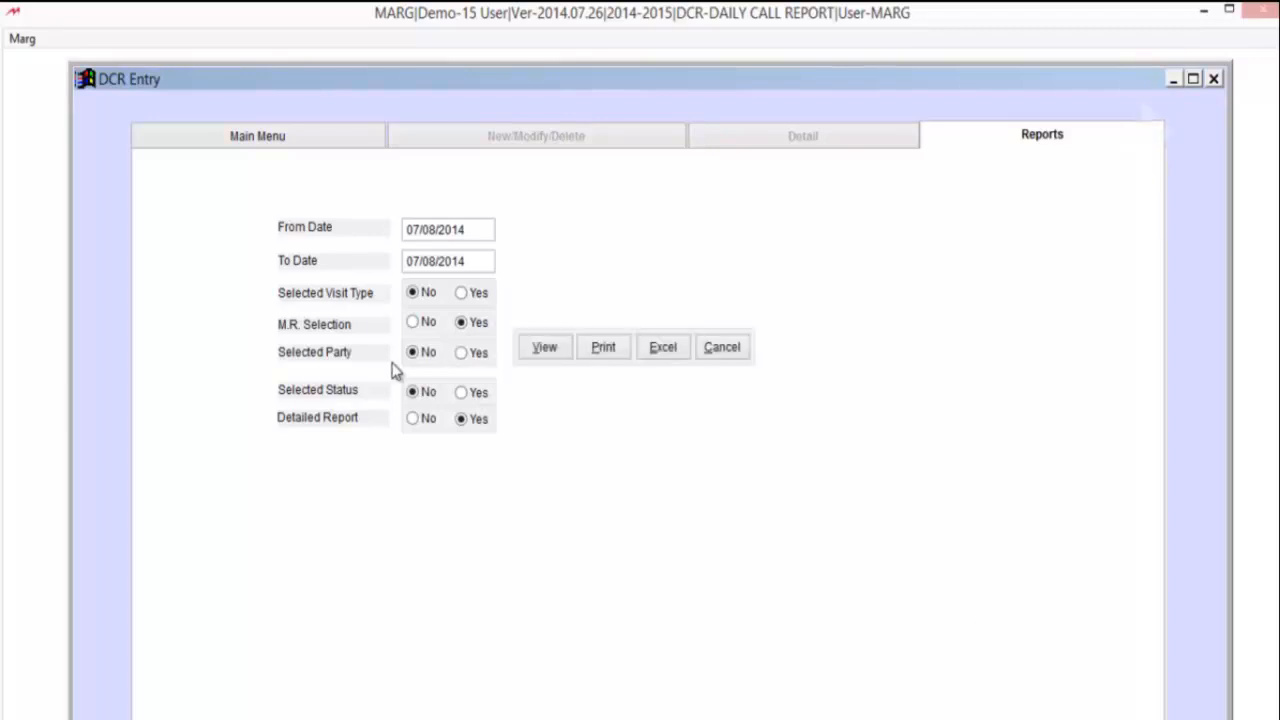
{"action": "left_click", "coordinate": [462, 356]}
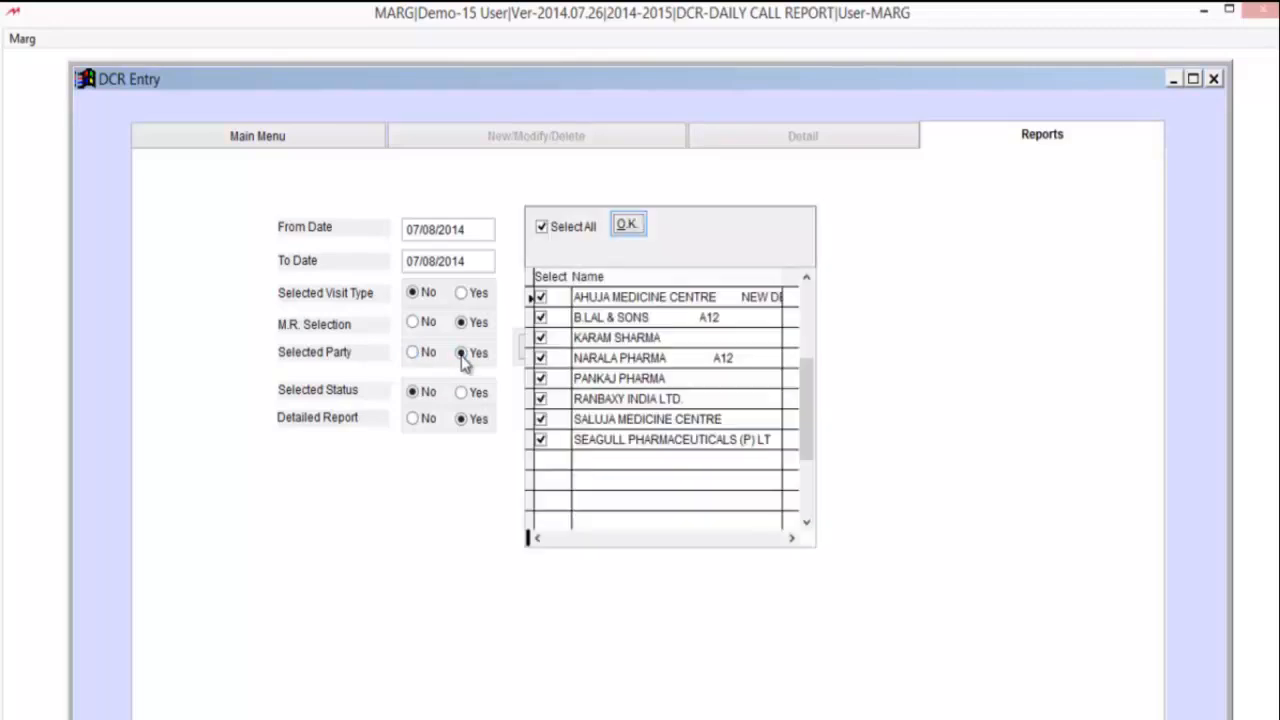
{"action": "left_click", "coordinate": [626, 224]}
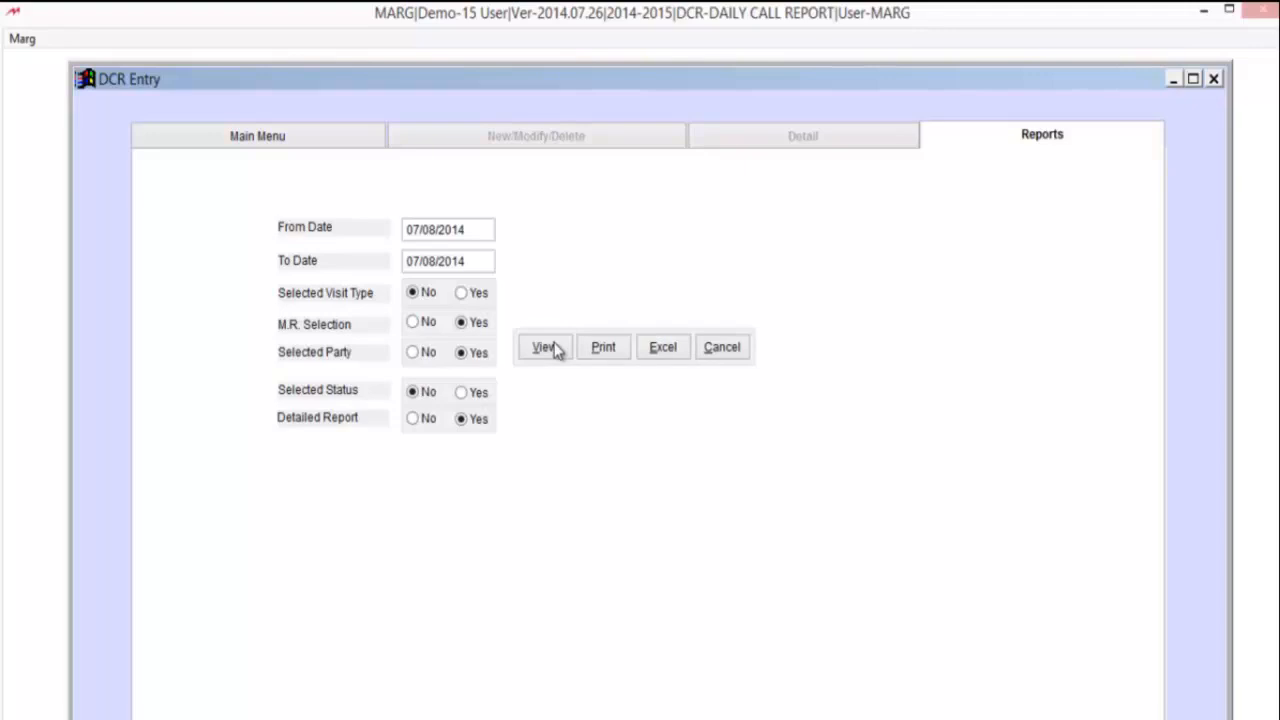
- Preview the Daily Call Report for the chosen M.R., then close the preview and the DCR Entry window
{"action": "left_click", "coordinate": [547, 347]}
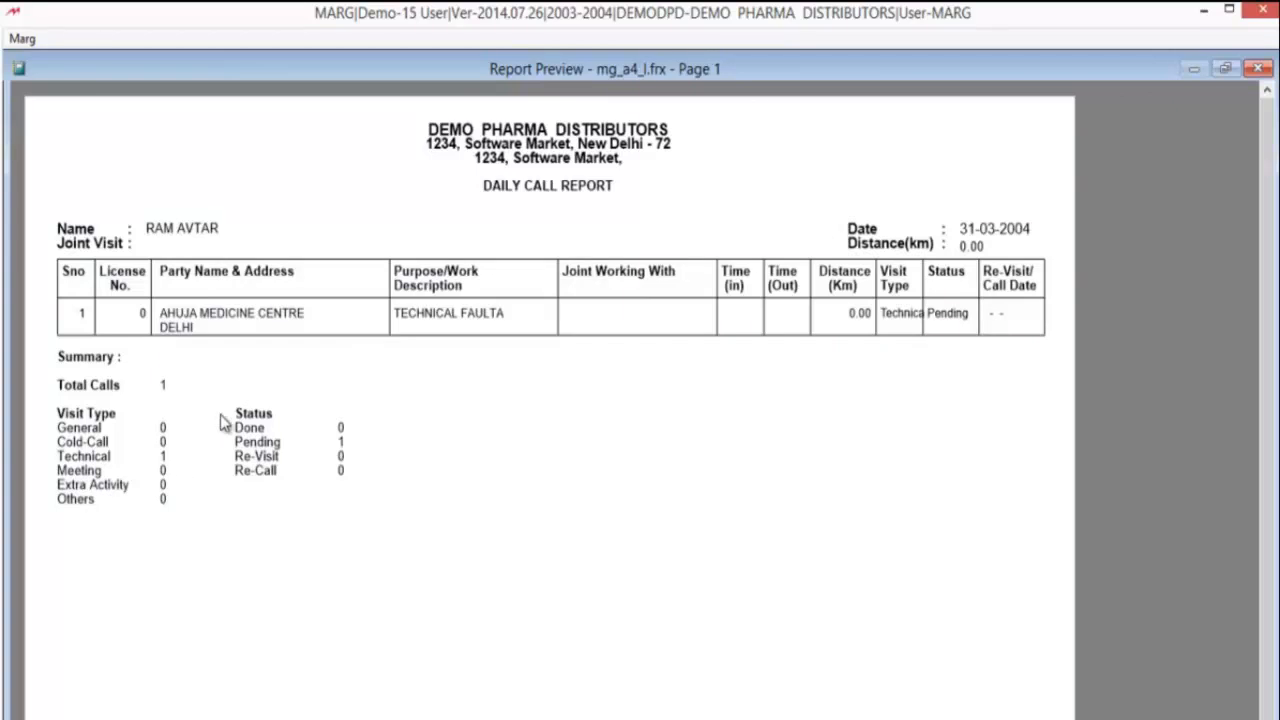
{"action": "key", "text": "Escape"}
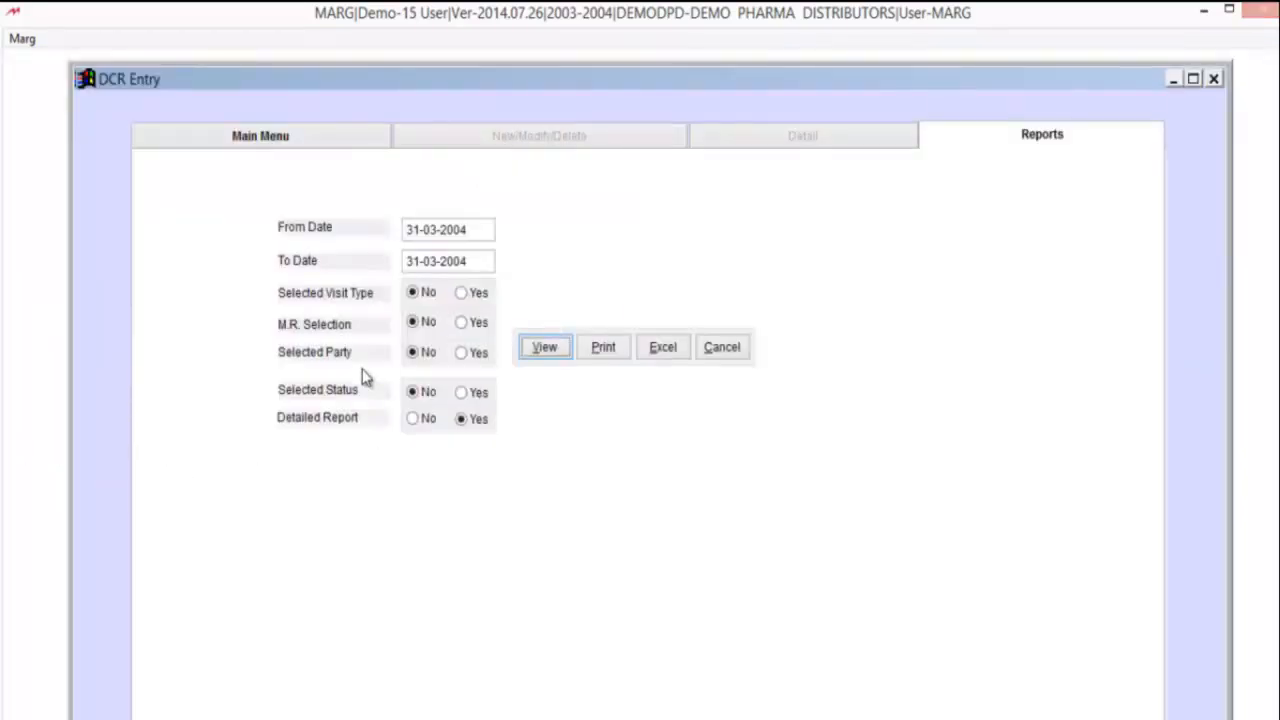
{"action": "key", "text": "Escape"}
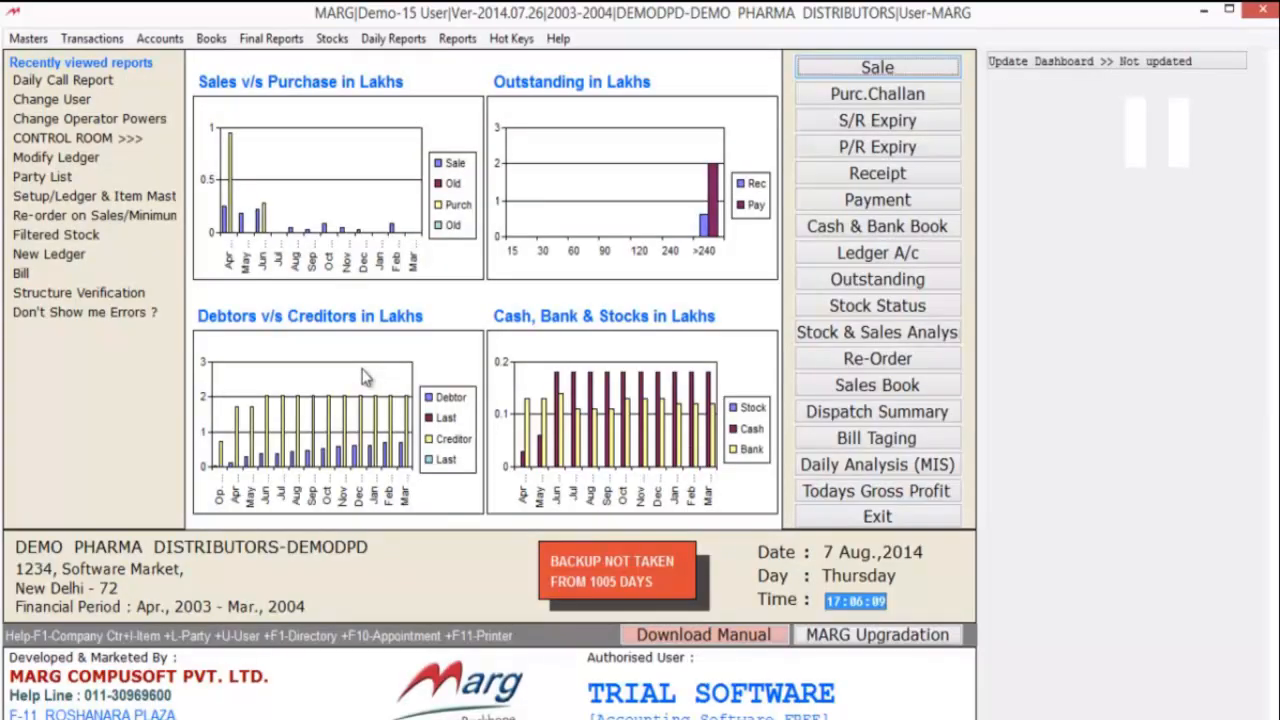